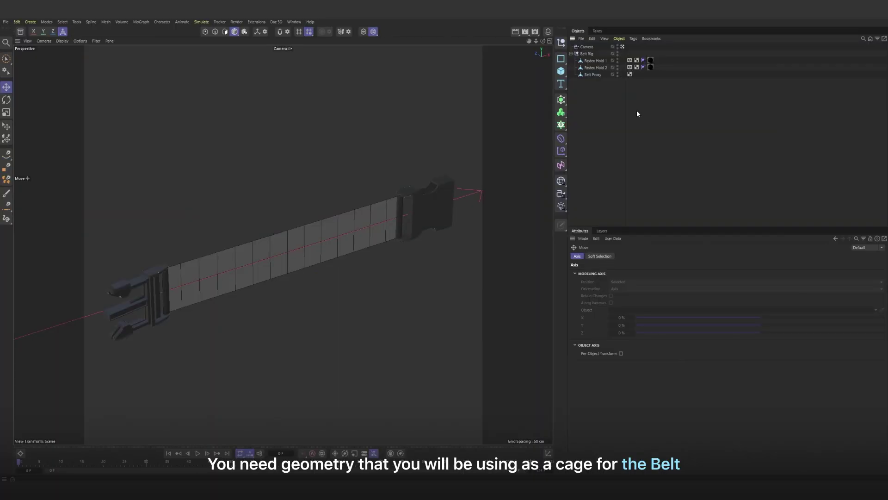
Convert Belt Proxy's lengthwise middle edge loop into a spline with Edge to Spline
left_click(590, 55)
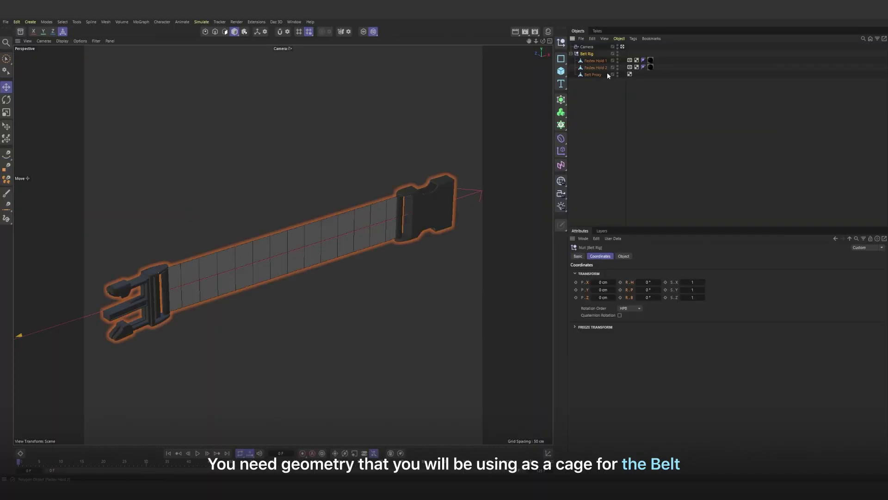
left_click(594, 75)
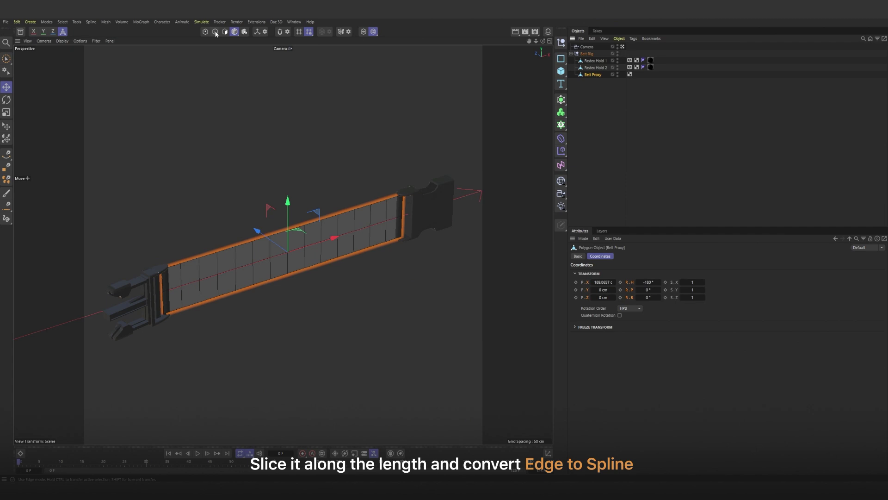
key("Return")
double_click(290, 253)
right_click(233, 198)
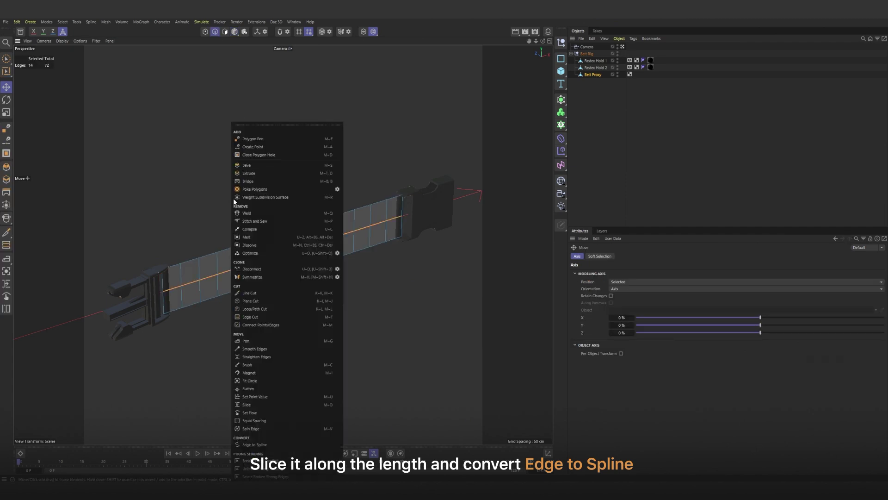
left_click(262, 444)
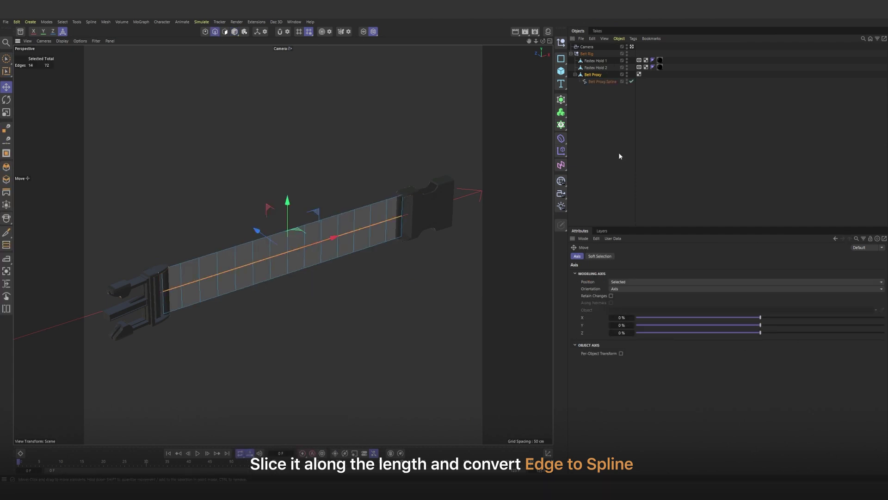
Move the extracted spline out of Belt Proxy to the first position in Belt Rig and rename it "Spline"
left_click_drag(600, 83, 596, 59)
double_click(596, 60)
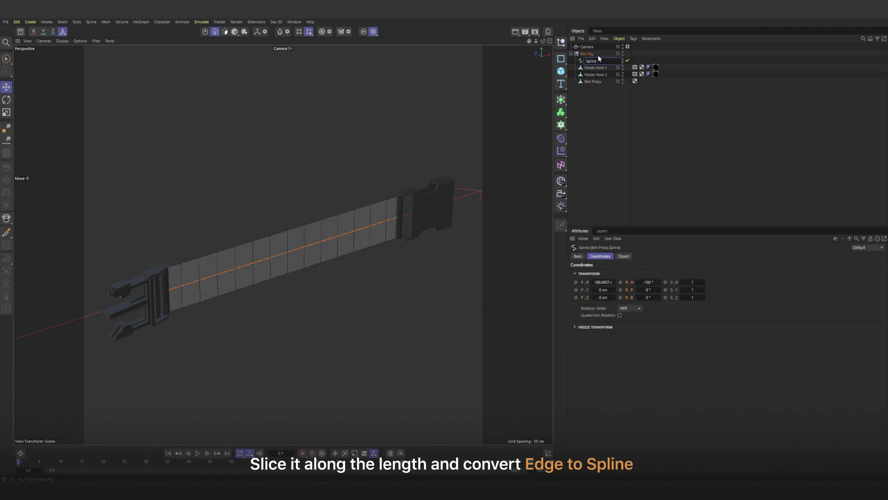
type("Spline")
key("Return")
Convert Spline to a joint chain and place the joints directly below Spline in Belt Rig
left_click(162, 21)
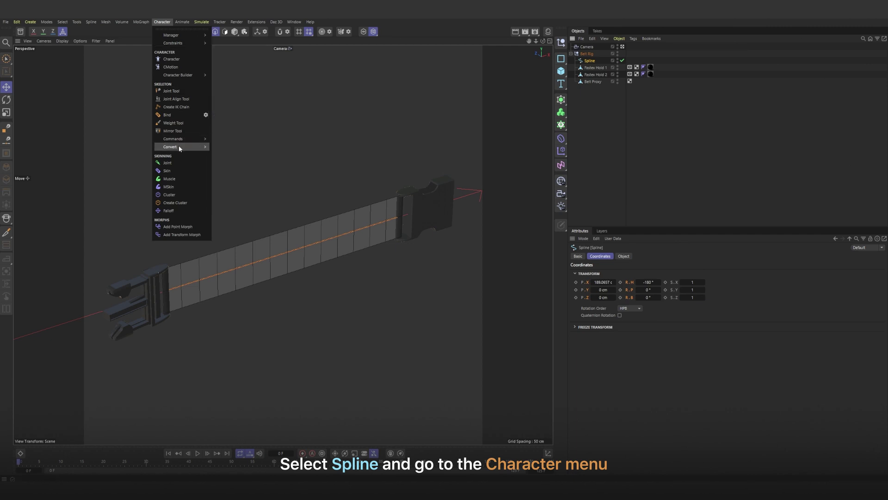
mouse_move(178, 147)
left_click(234, 149)
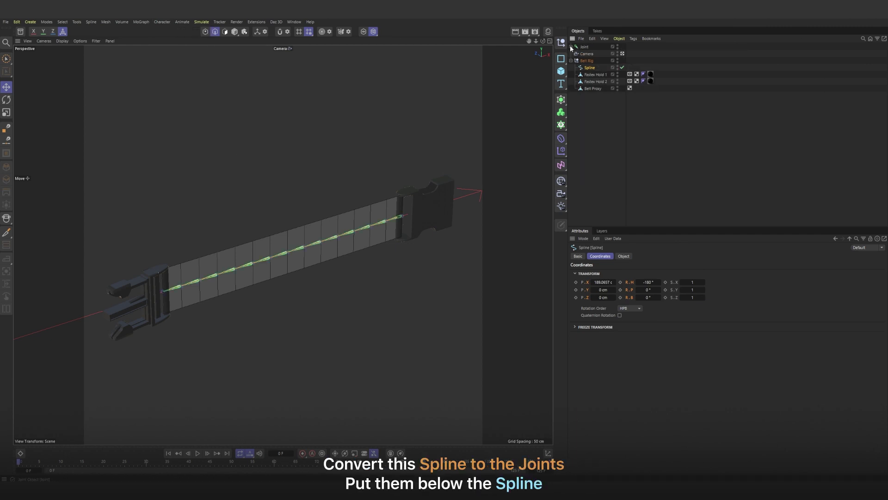
left_click_drag(570, 46, 590, 71)
Unfold the joint hierarchy down to its last child joint
left_click(575, 68)
left_click(589, 75)
left_click(579, 75)
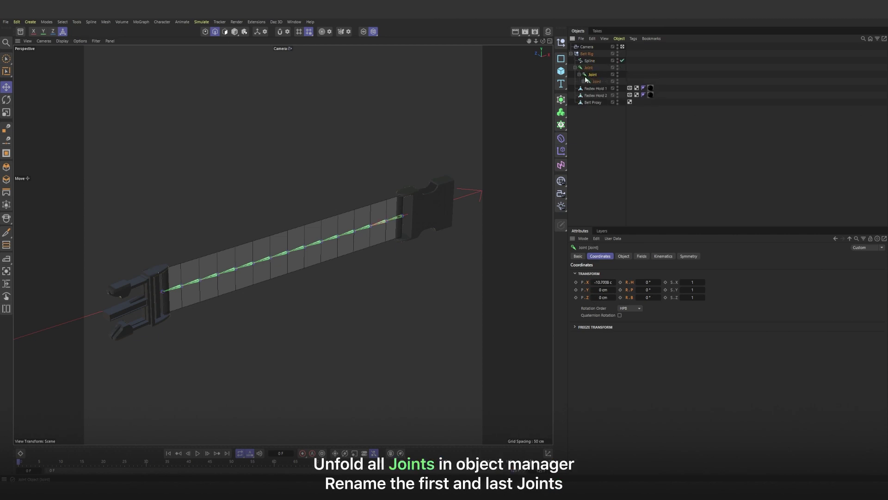
left_click(583, 81)
left_click(588, 88)
left_click(592, 95)
left_click(596, 102)
left_click(599, 109)
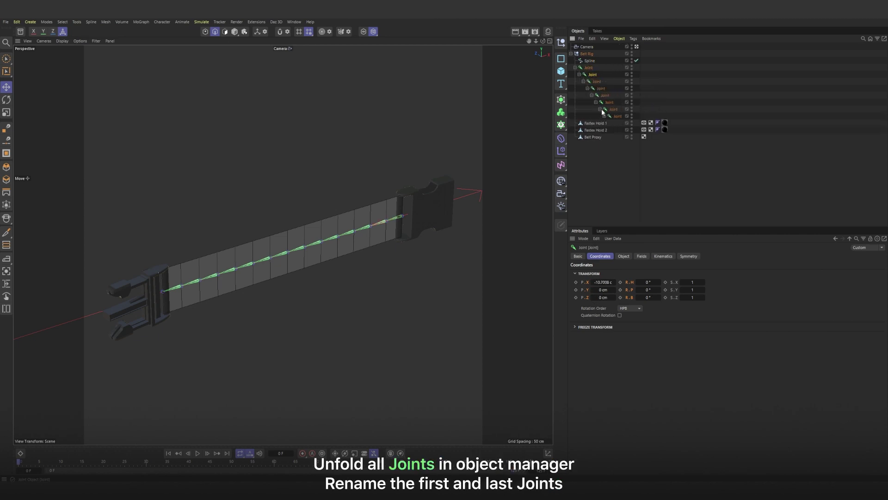
left_click(604, 116)
left_click(608, 122)
left_click(612, 129)
left_click(617, 136)
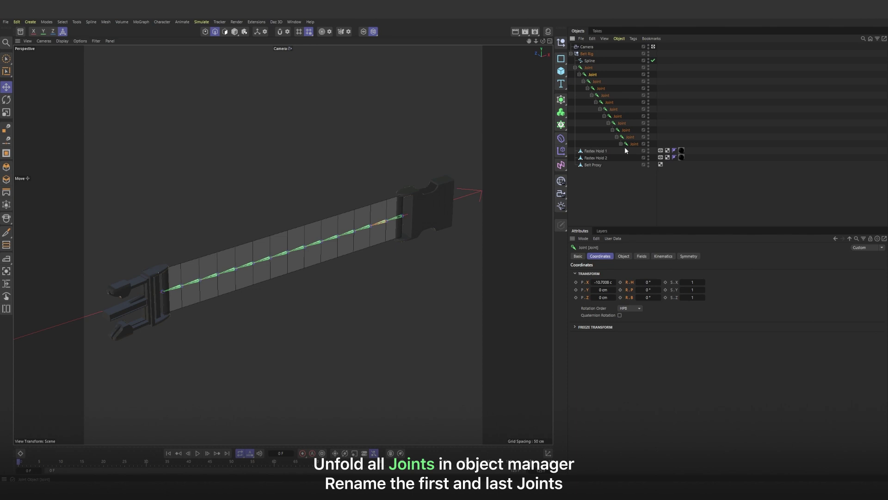
left_click(620, 144)
left_click(625, 150)
left_click(629, 157)
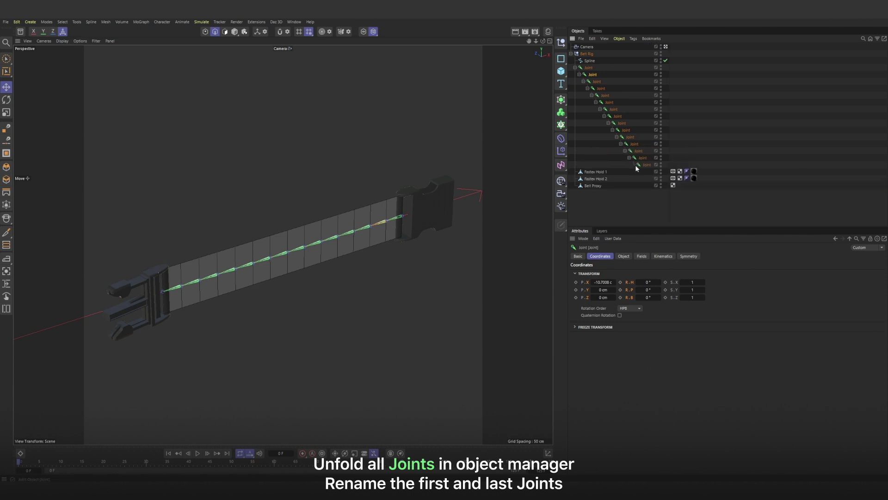
Rename the first joint of the chain "Joint Start" and the last one "Joint Tip"
double_click(589, 68)
type("Joint Start")
double_click(648, 165)
Select Joint Start with all its child joints plus Belt Proxy, and switch to Model mode
right_click(599, 67)
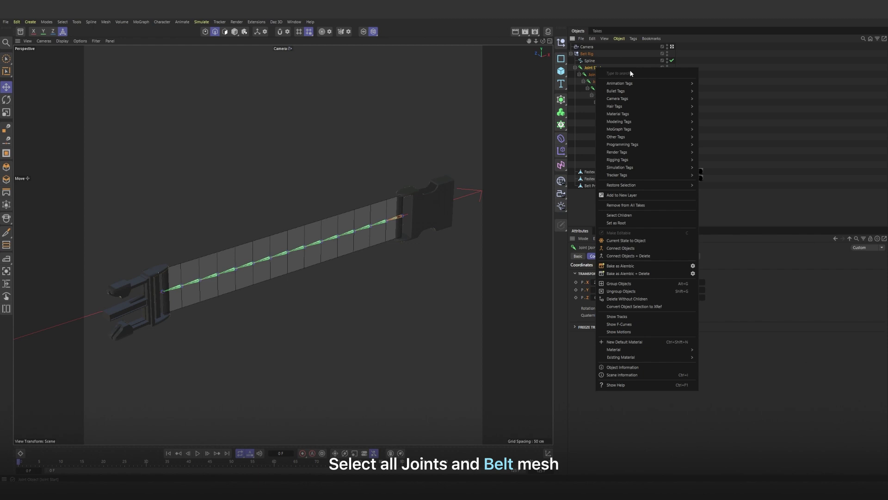
left_click(620, 215)
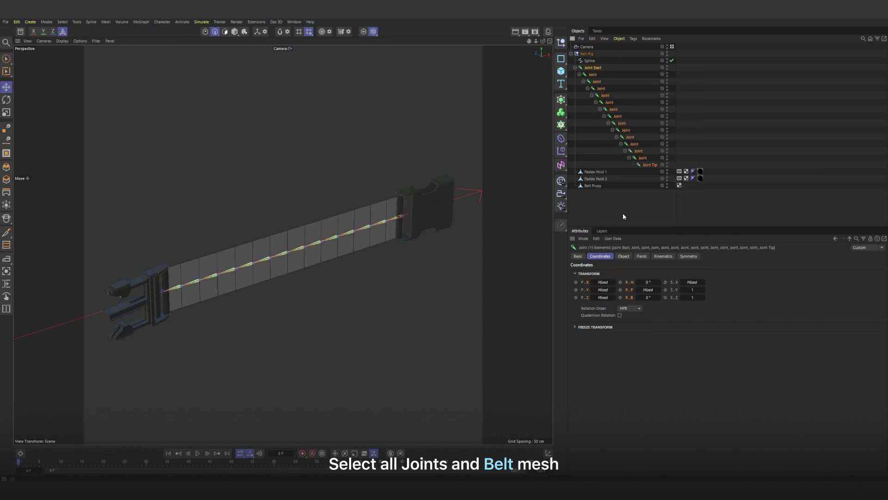
left_click(594, 185, "ctrl")
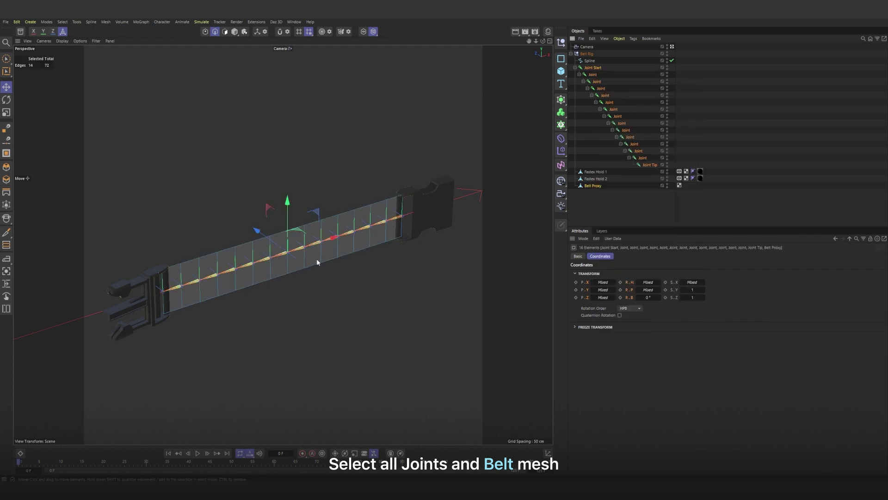
left_click(234, 32)
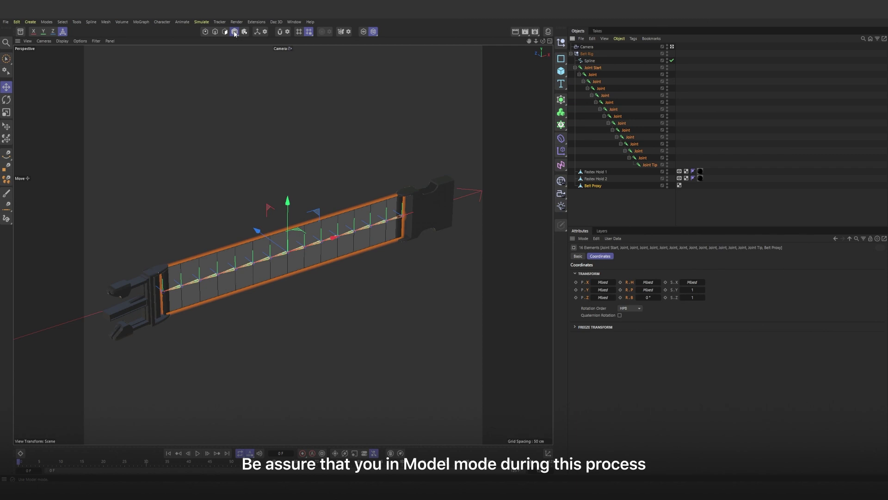
Bind Belt Proxy to the selected joints using Heatmap mode with the Joints value at 1
left_click(162, 22)
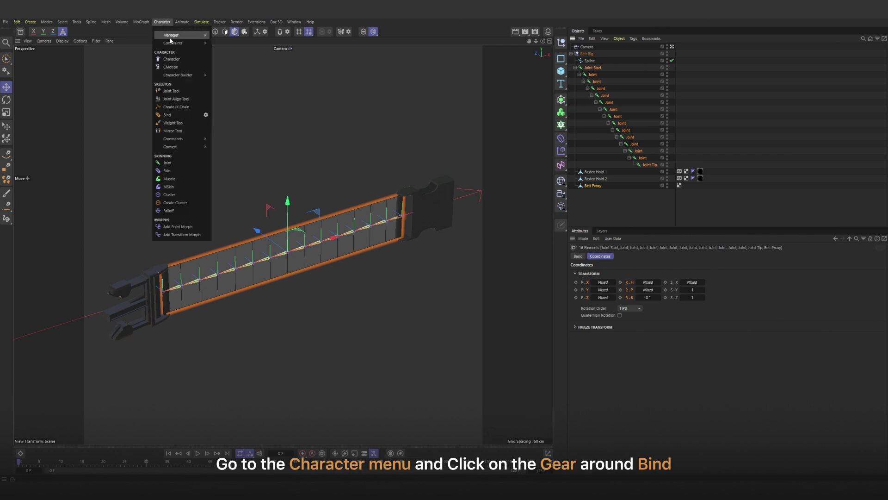
left_click(206, 115)
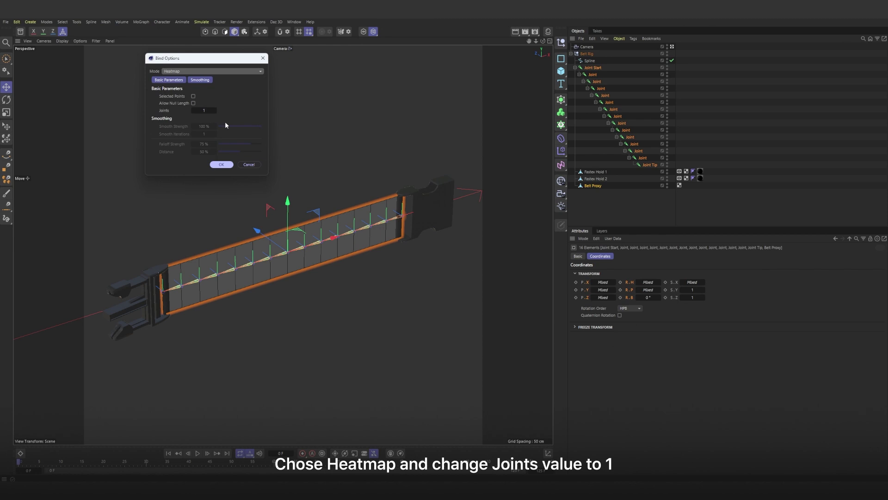
left_click(199, 71)
left_click(187, 79)
left_click(221, 164)
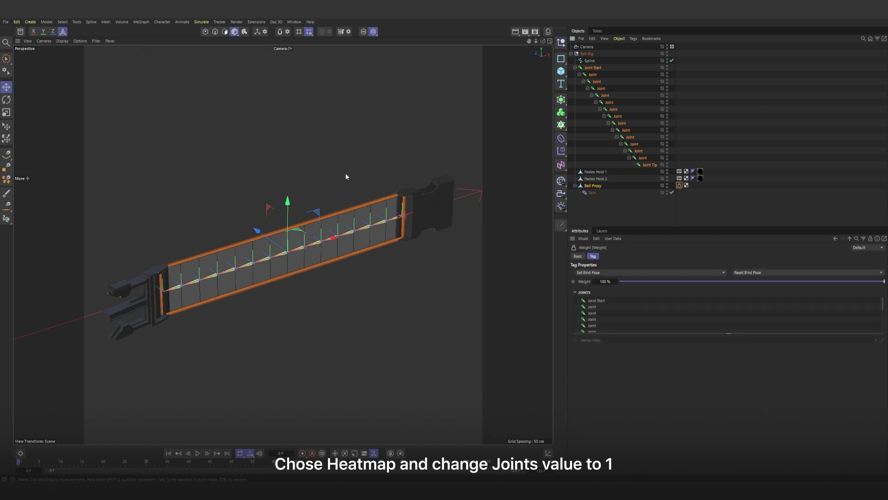
Display Belt Proxy's weight map with the Weight Tool and hide Fastex Hold 1 and Fastex Hold 2
double_click(679, 185)
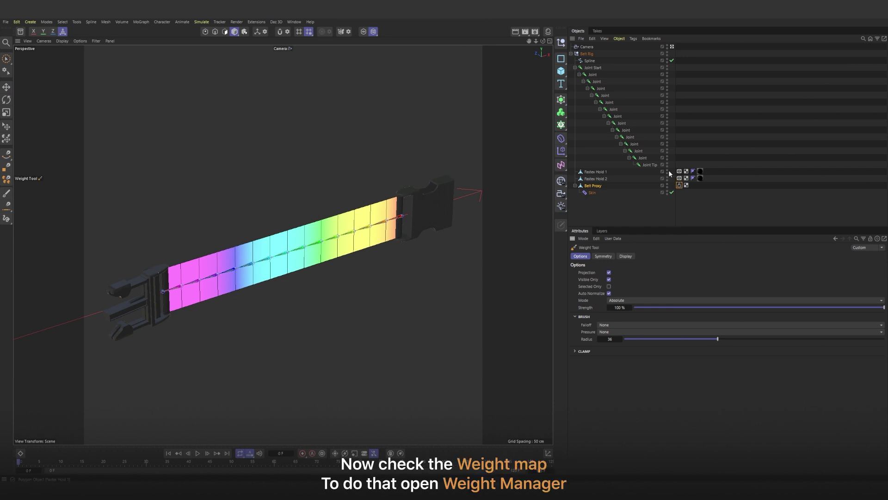
left_click(667, 172)
left_click(667, 178)
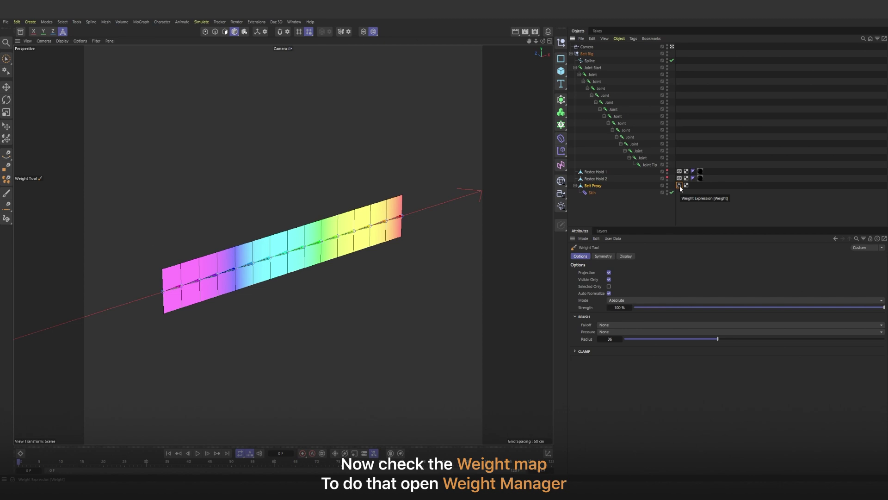
Dock the Weight Manager beside the viewport and show an enlarged joints list for Belt Proxy
left_click(162, 22)
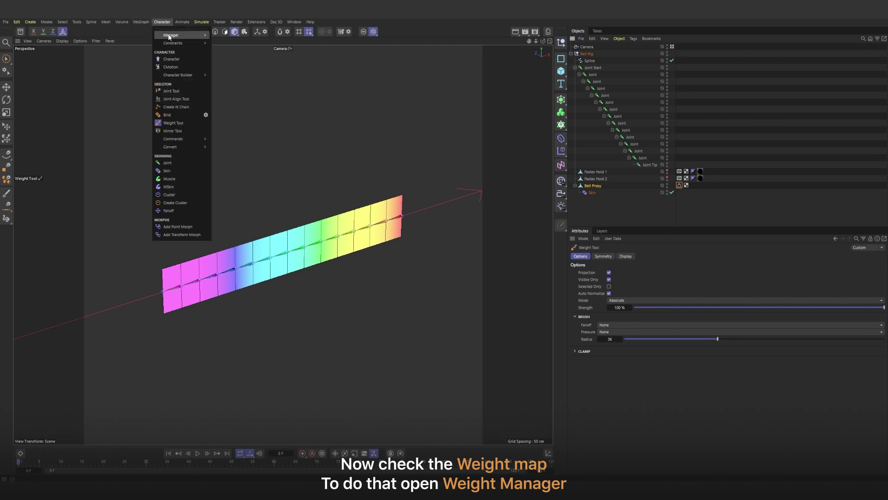
mouse_move(178, 35)
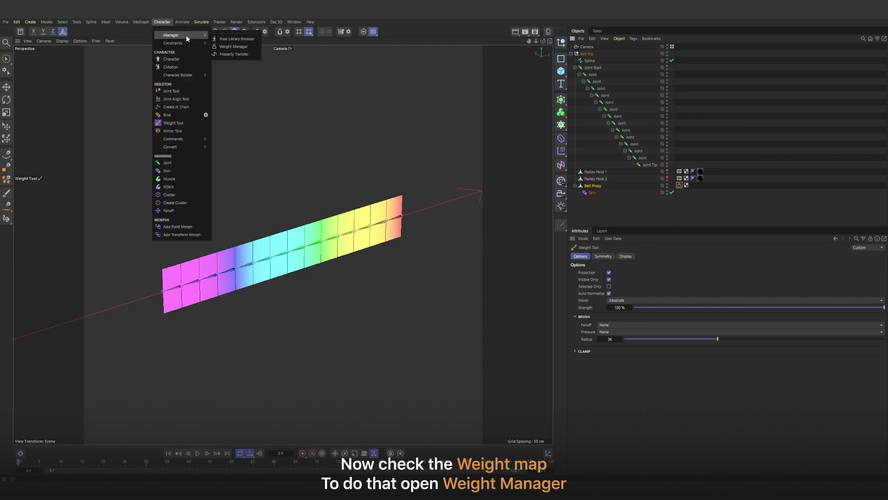
left_click(232, 46)
left_click_drag(390, 251, 550, 208)
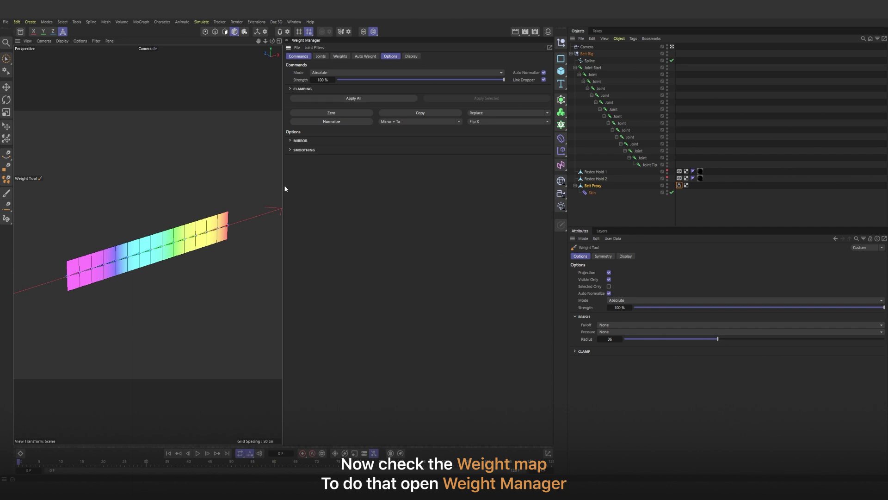
left_click_drag(283, 185, 373, 194)
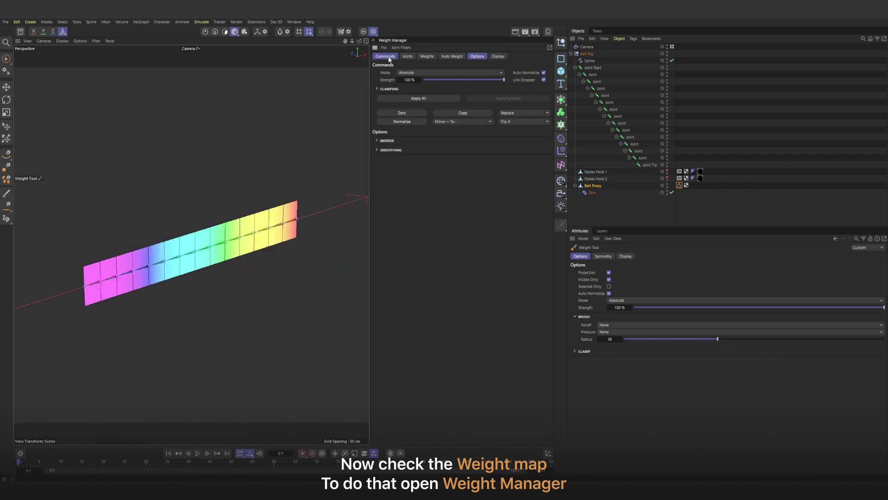
left_click(407, 56)
left_click_drag(438, 181, 438, 325)
Examine the weights of each joint in turn from Joint Start onward to check which belt edge it controls
left_click(407, 162)
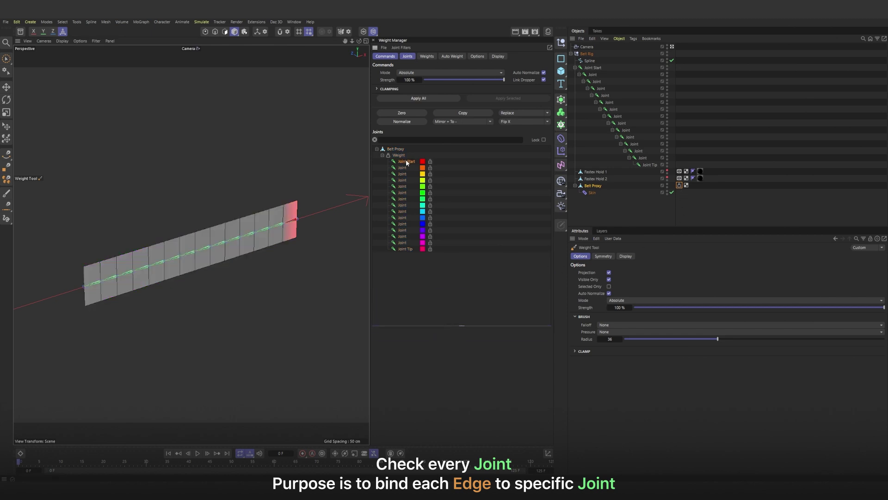
left_click(405, 168)
left_click(403, 174)
left_click(403, 181)
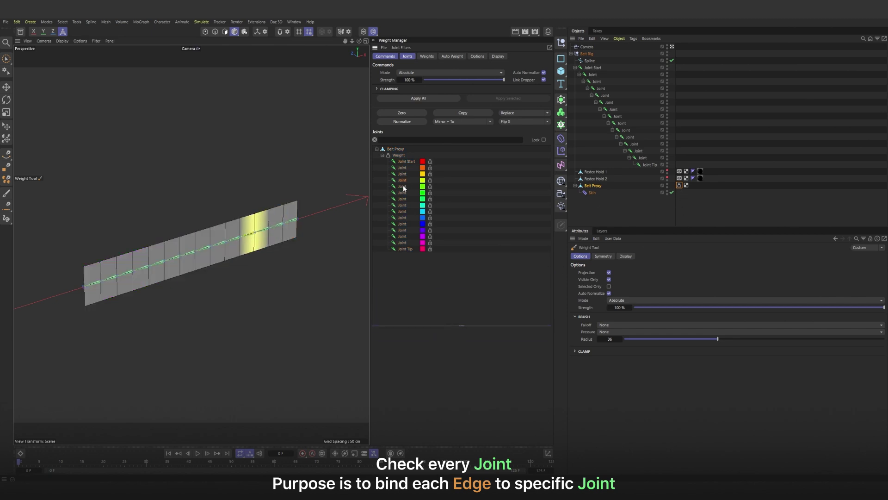
left_click(404, 186)
left_click(404, 192)
left_click(405, 198)
left_click(404, 205)
left_click(404, 211)
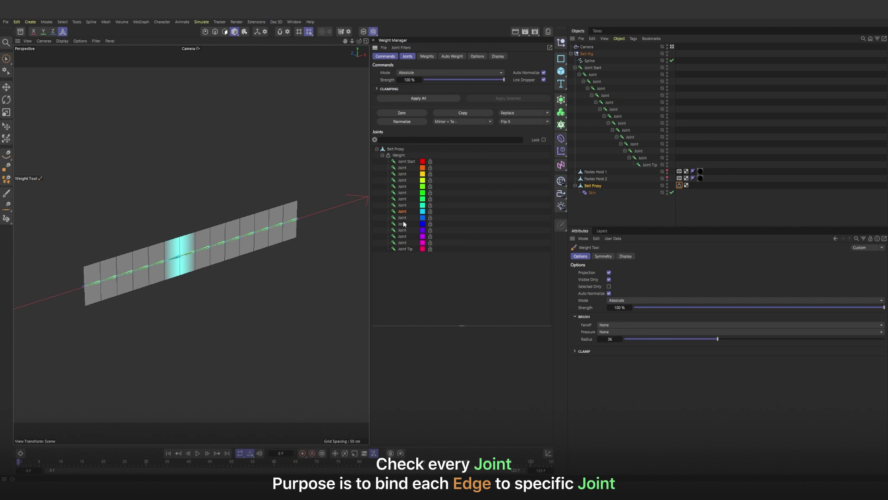
left_click(404, 217)
left_click(404, 224)
left_click(403, 230)
left_click(402, 237)
left_click(403, 242)
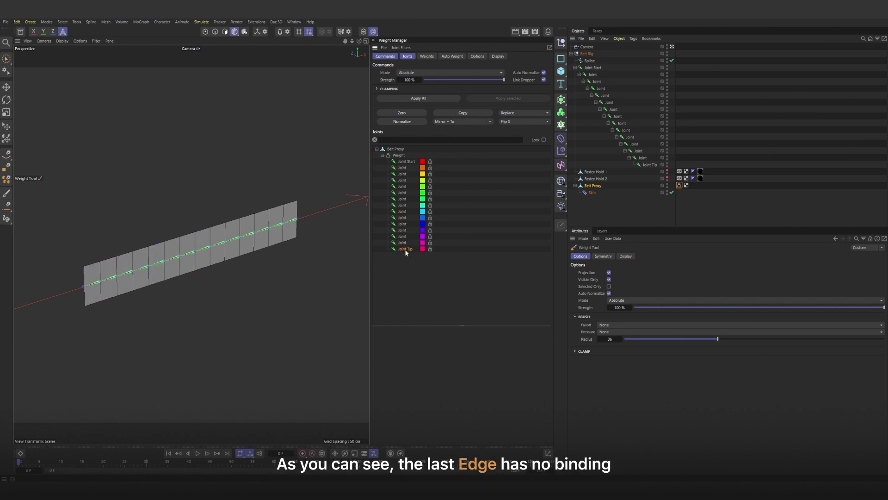
Try moving Joint Tip about 26 cm outward along the belt to test its influence on the end edge
left_click(646, 165)
key("e")
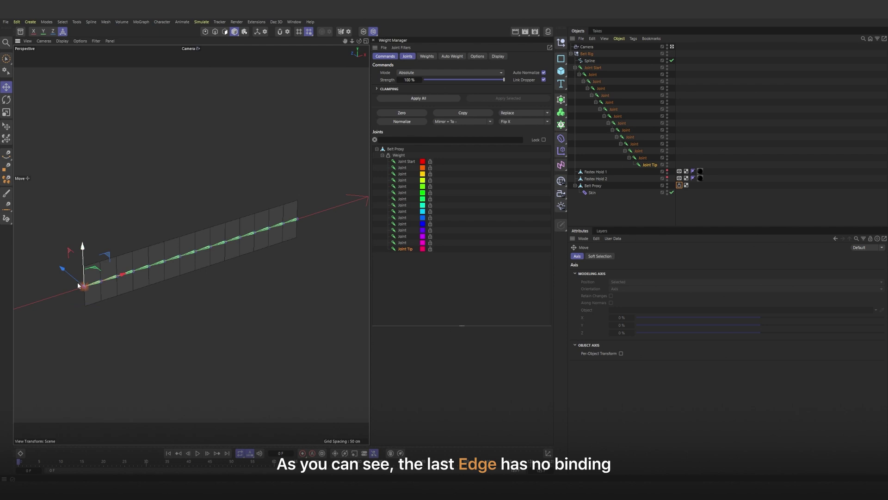
key("r")
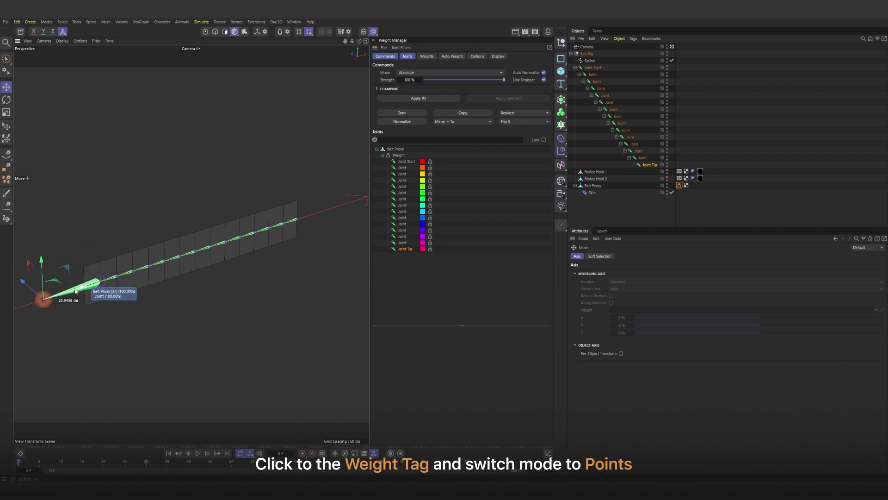
In Points mode, select Joint Tip in Belt Proxy's weight list and brush-select the three points of the belt's unbound end edge
left_click(679, 185)
double_click(679, 185)
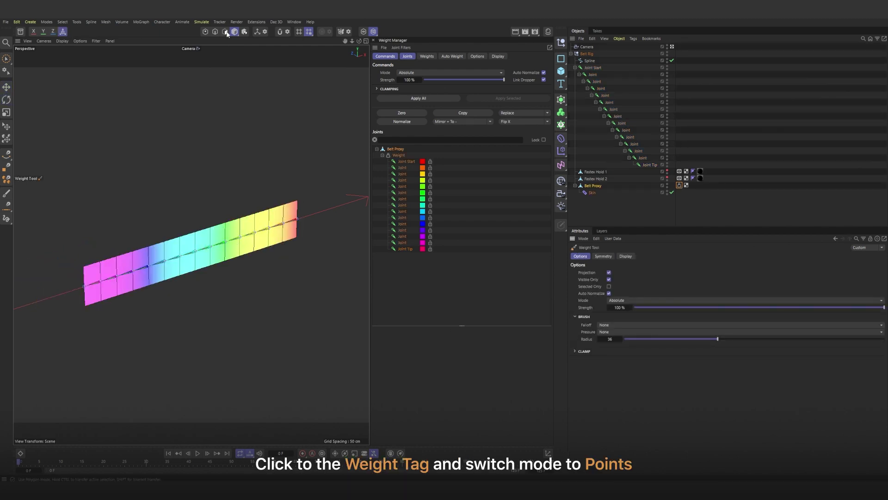
left_click(205, 32)
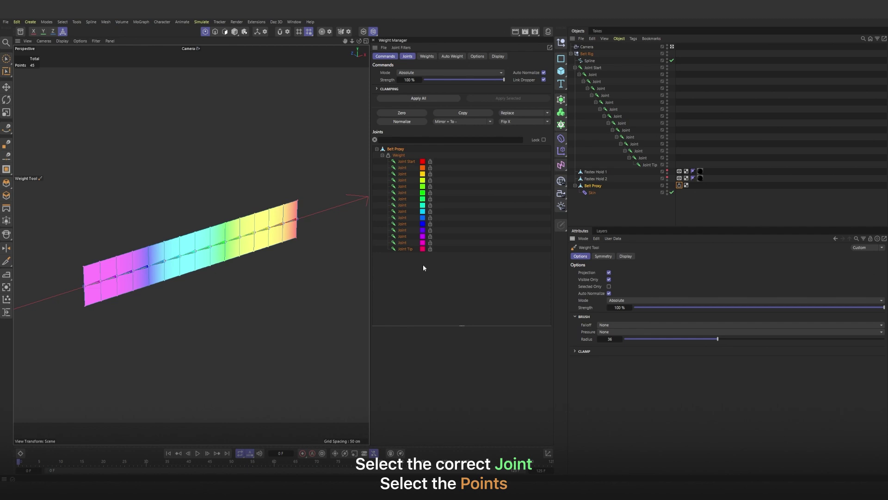
left_click(405, 249)
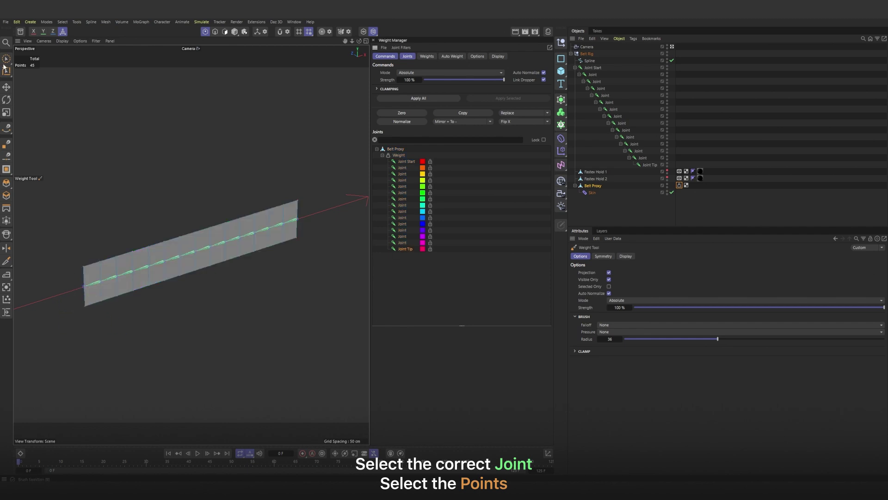
key("9")
left_click_drag(79, 311, 79, 264)
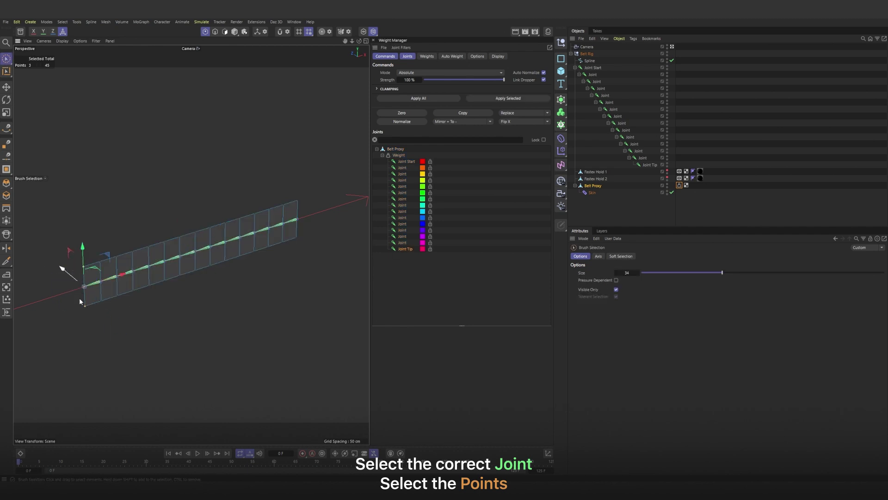
Assign the selected end-edge points to Joint Tip in the Weight Manager, using Absolute mode at 100% strength on the selection only
left_click(410, 74)
left_click(421, 95)
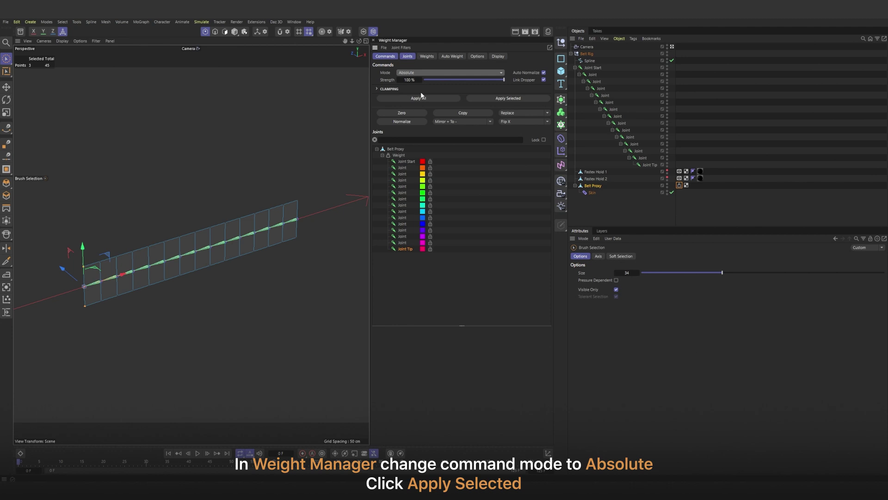
left_click(514, 99)
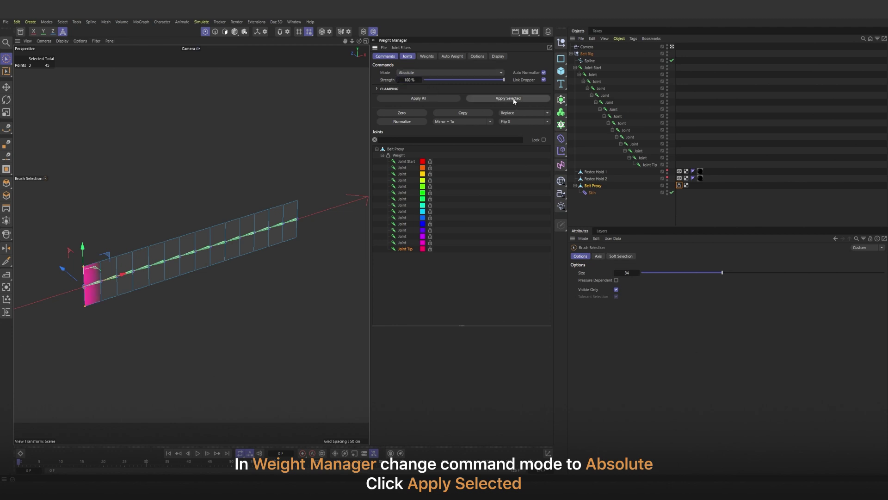
left_click(403, 243)
left_click(405, 248)
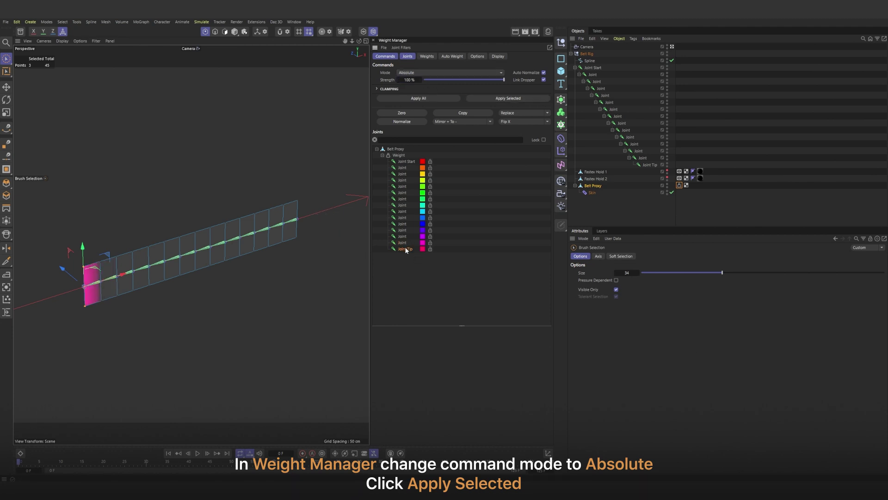
Try moving Joint Tip along the belt in Model mode to test that it pulls the end edge
left_click(234, 31)
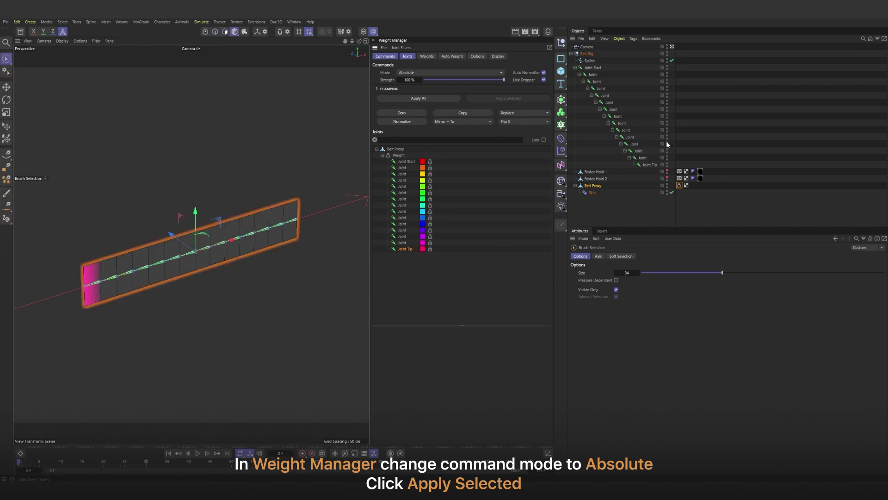
left_click(649, 164)
key("e")
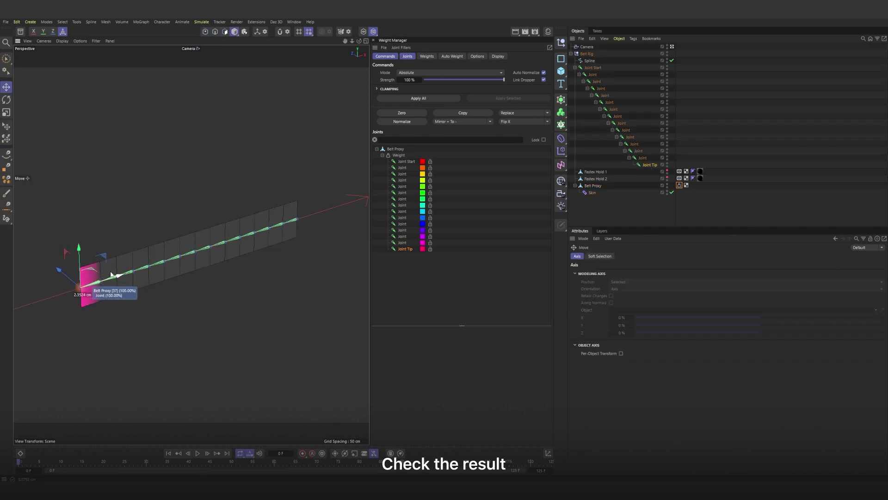
left_click_drag(111, 274, 65, 288)
key("ctrl+z")
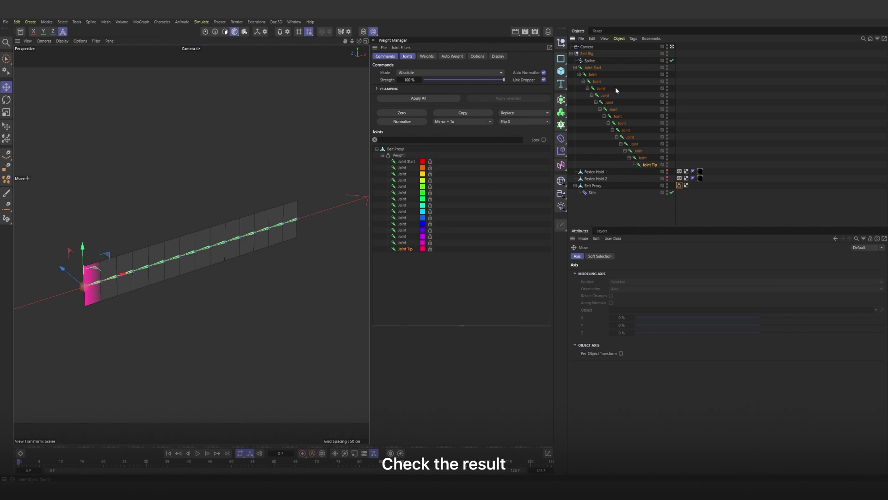
Add an IK-Spline tag to Joint Start, linking Spline as its spline and Joint Tip as its end
left_click(596, 68)
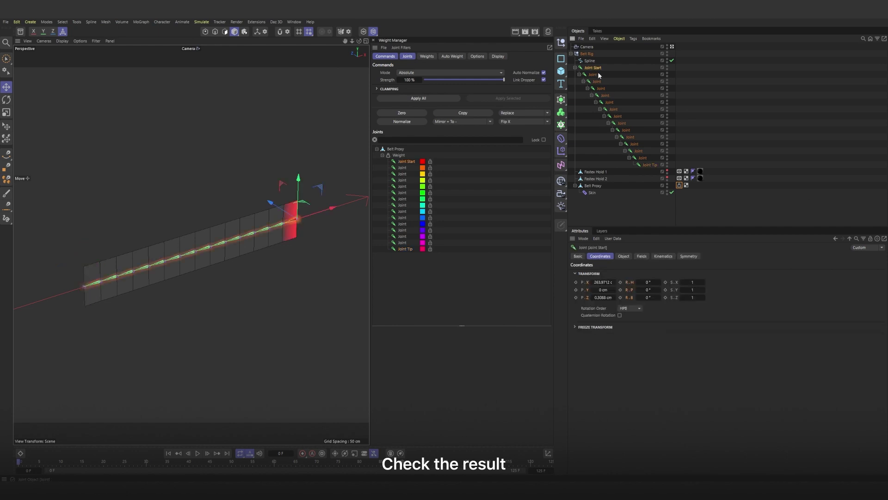
key("r")
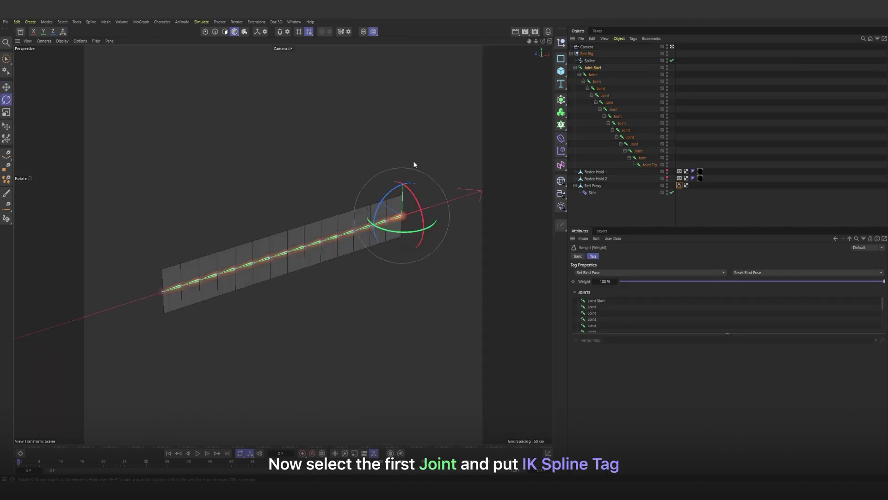
right_click(595, 68)
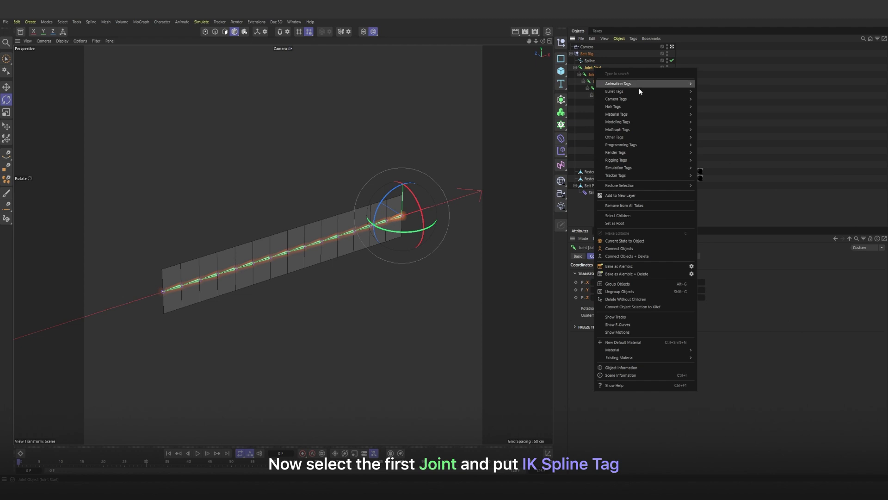
mouse_move(671, 159)
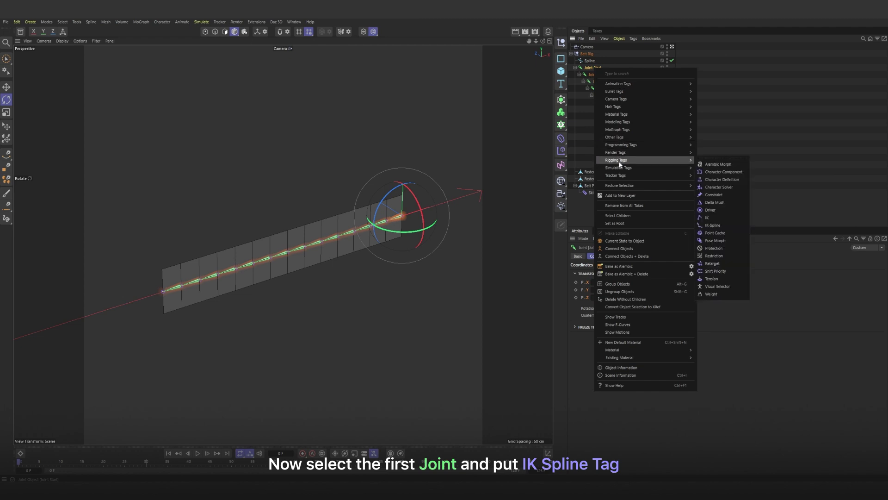
left_click(713, 225)
left_click_drag(590, 60, 605, 310)
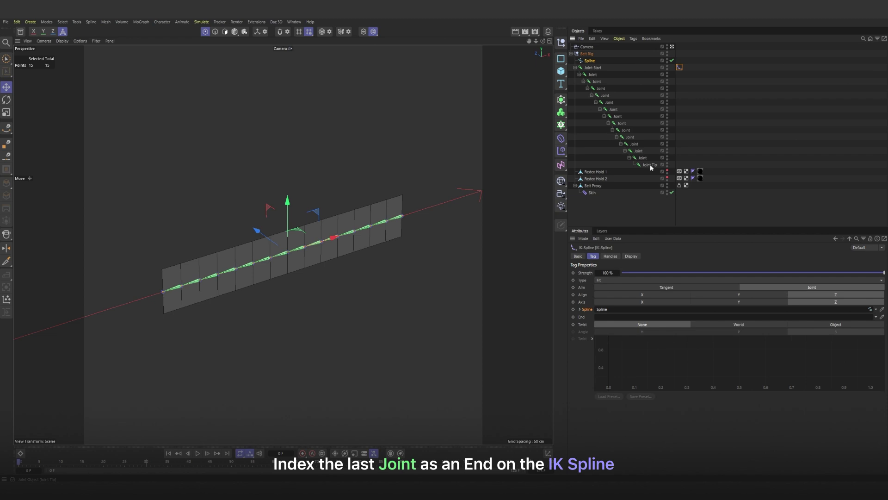
left_click_drag(651, 165, 604, 319)
Try moving a middle point of Spline sideways to test whether the joint chain follows it
left_click(599, 60)
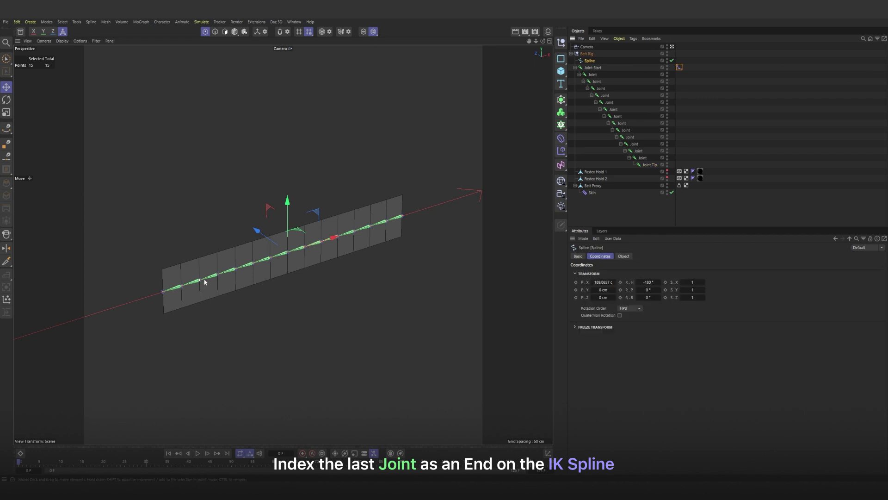
left_click(363, 32)
left_click(370, 30)
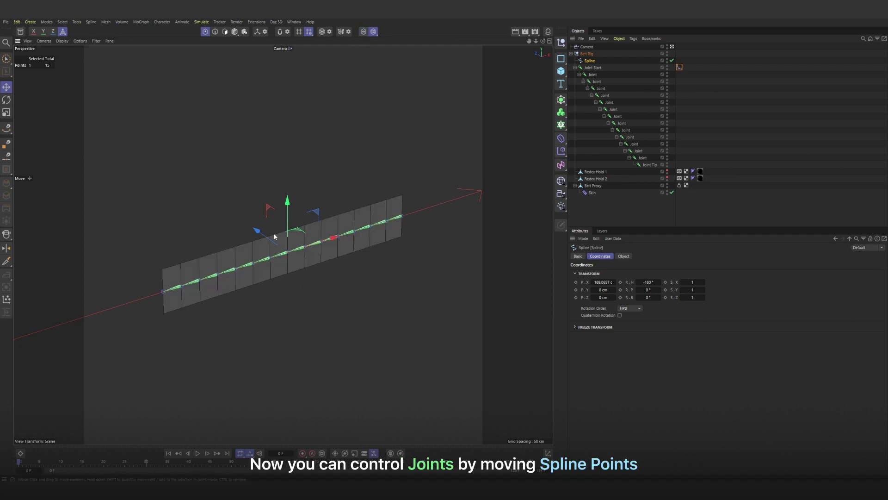
left_click_drag(265, 234, 299, 259)
key("ctrl+z")
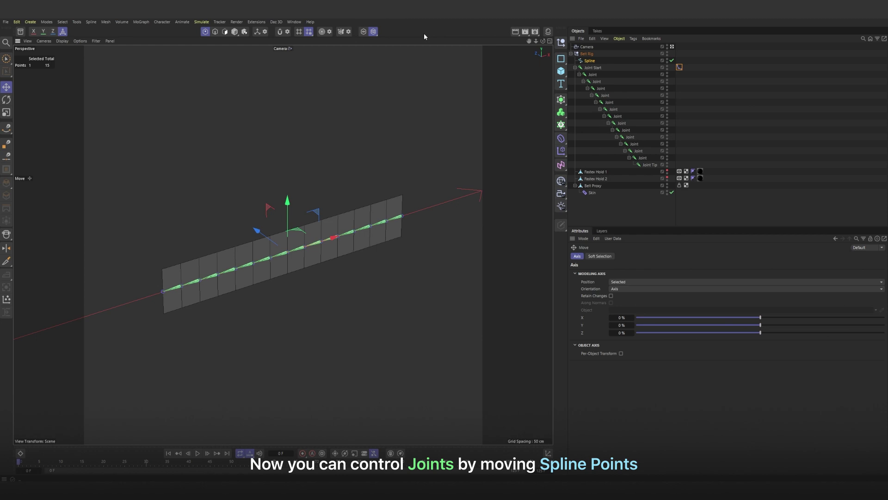
Isolate Spline and brush-delete its intermediate points, keeping only the two end points and the middle one, then show the whole rig
left_click(362, 32)
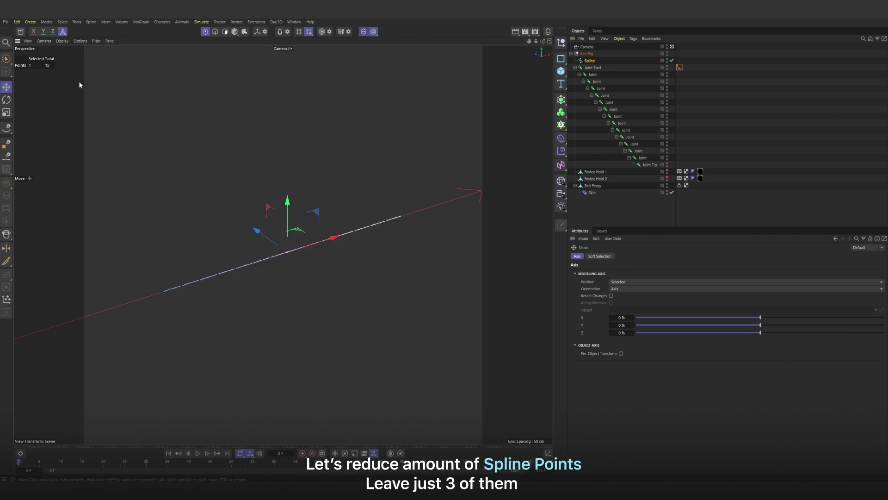
left_click(6, 59)
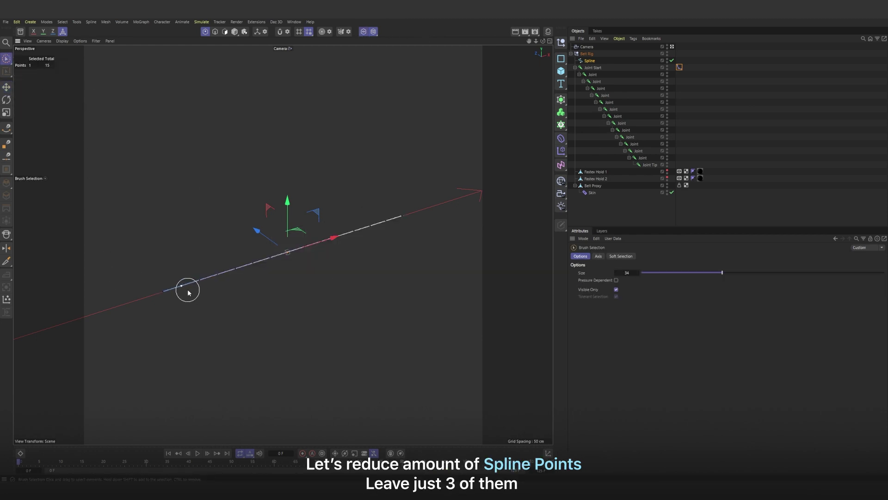
mouse_move(188, 292)
left_mouse_down()
mouse_move(265, 264)
mouse_move(327, 259)
mouse_move(319, 249)
mouse_move(379, 226)
left_mouse_up()
key("Delete")
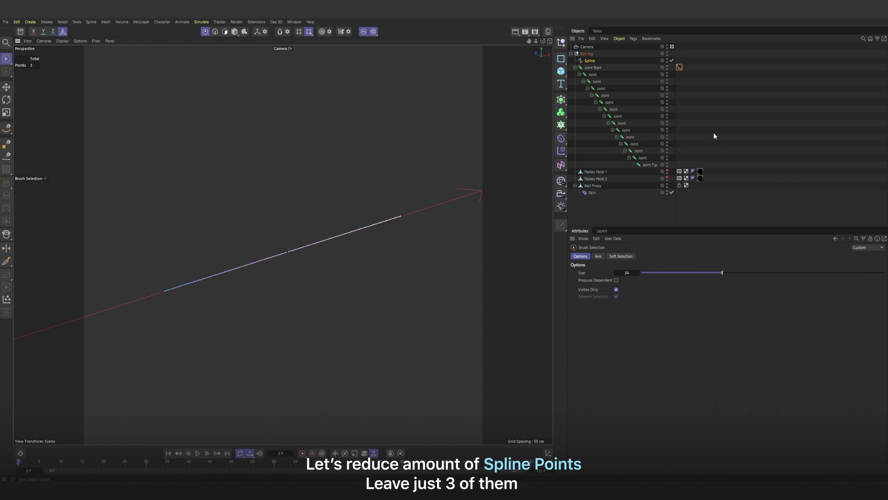
left_click(679, 90)
left_click(364, 31)
Try moving the middle point of the three-point Spline sideways to test how the belt bends
left_click(589, 61)
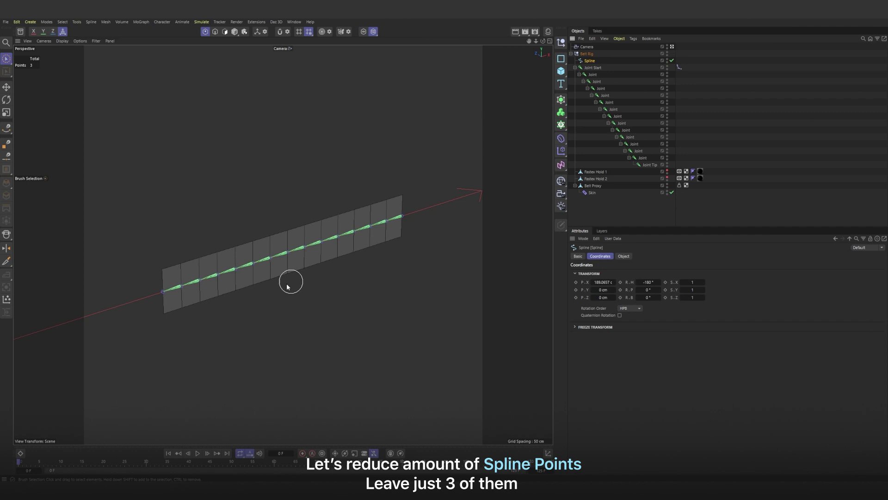
left_click(287, 253)
key("e")
left_click_drag(254, 228, 297, 257)
key("ctrl+z")
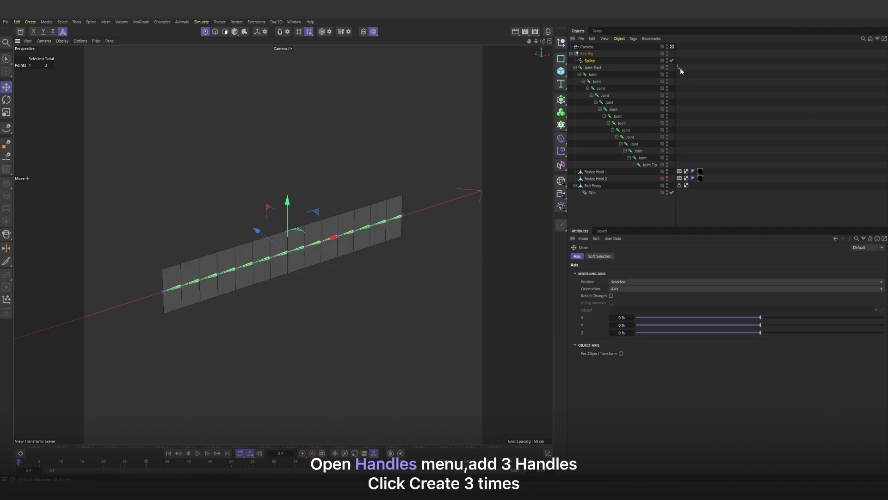
Add three handles with indices 0, 1 and 2 to the IK-Spline tag and create a control null for each
left_click(679, 68)
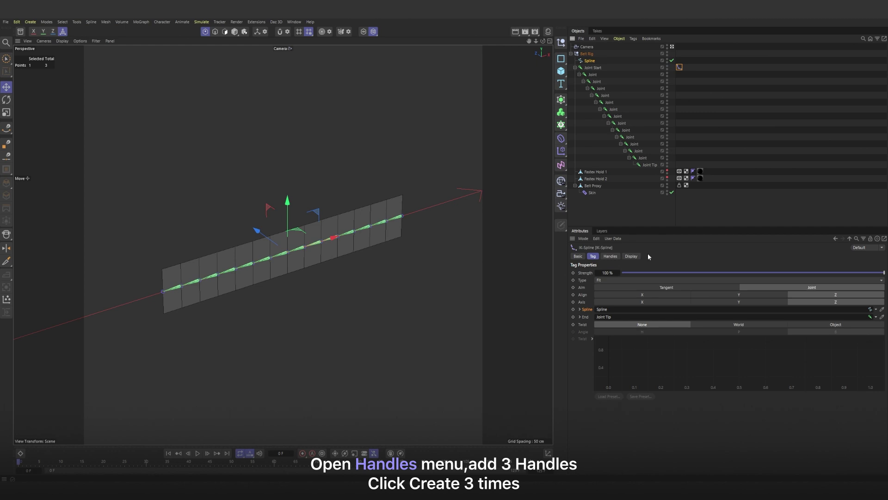
left_click(611, 256)
left_click(621, 274)
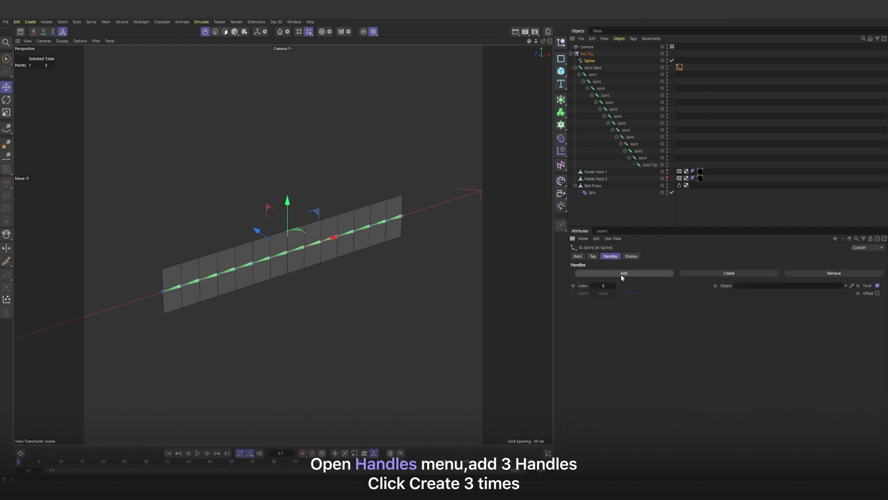
left_click(620, 274)
left_click(621, 274)
left_click(739, 273)
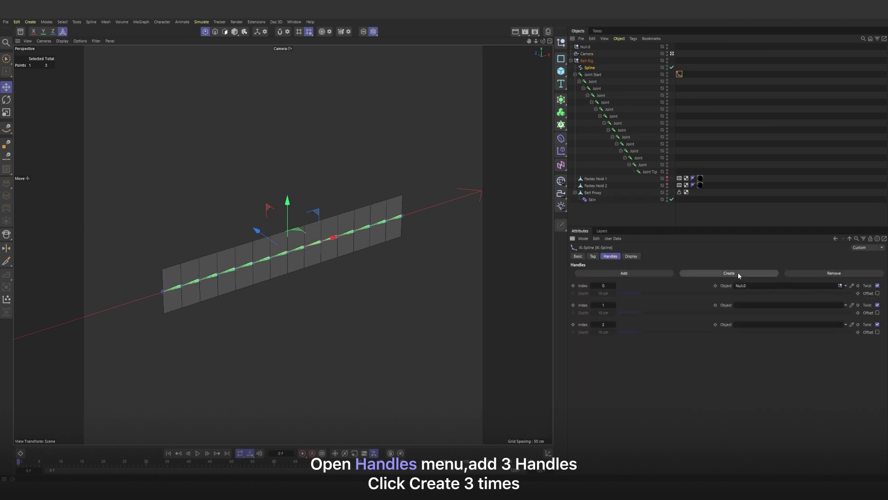
left_click(738, 272)
left_click(738, 272)
Try moving the middle control null, Null.1, sideways to test its influence on the belt
left_click(585, 54)
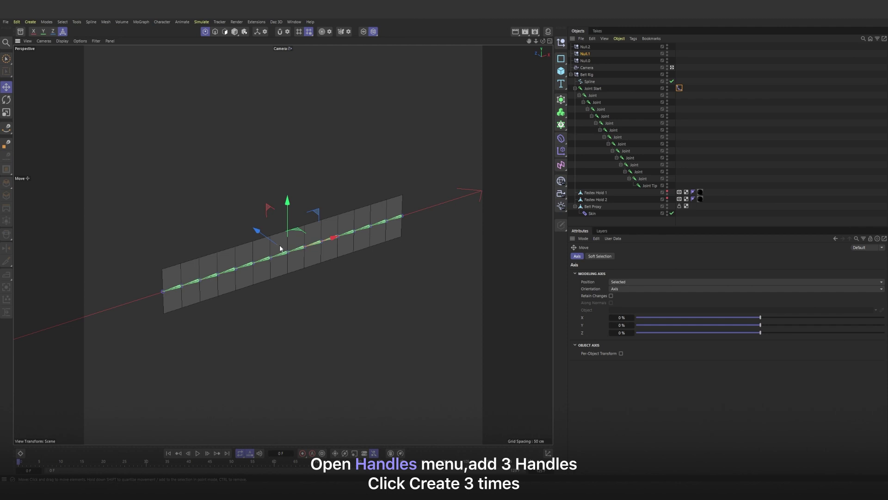
left_click_drag(282, 231, 338, 283)
key("ctrl+z")
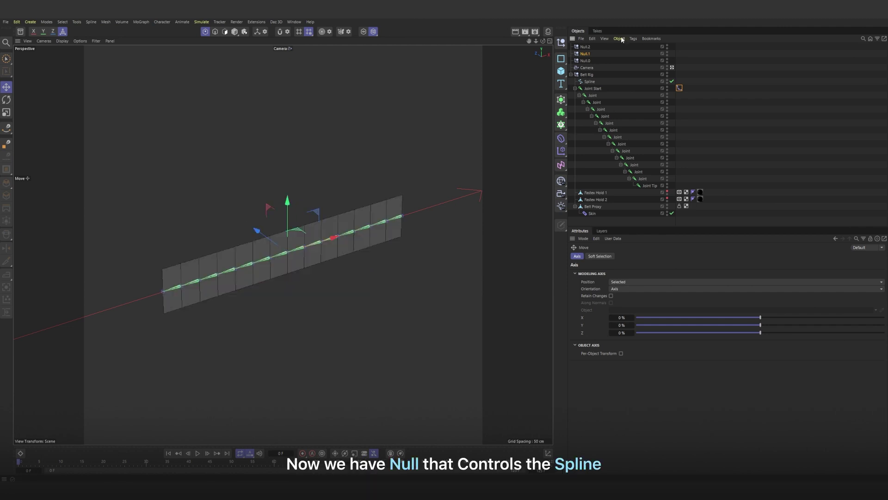
Display all three control nulls as circles with a 15 cm radius and Z orientation
left_click(585, 46)
left_click(585, 60, "shift")
left_click(624, 256)
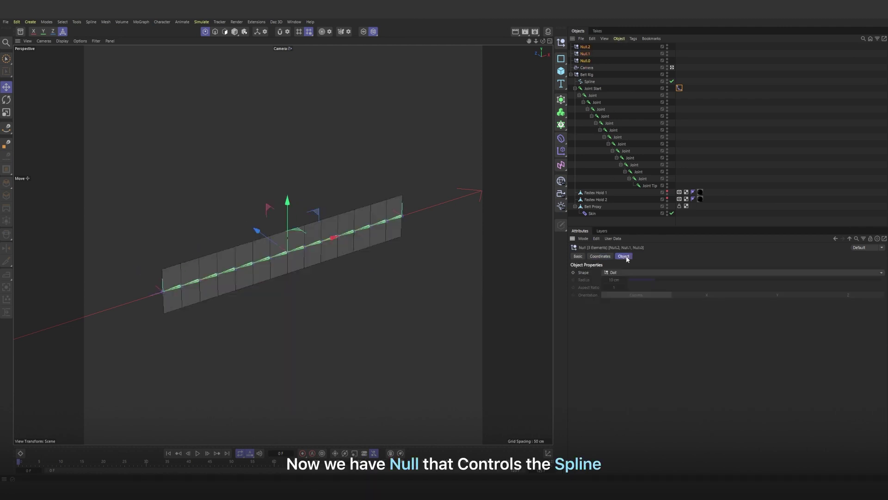
left_click(625, 273)
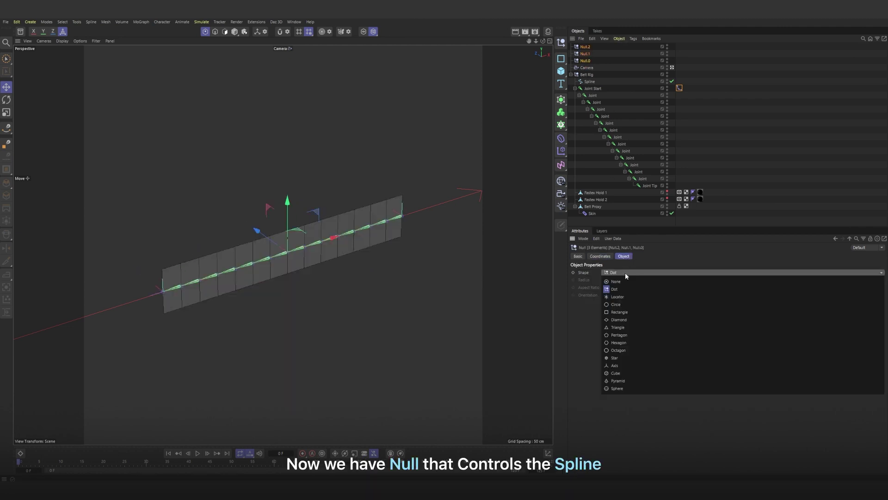
left_click(616, 305)
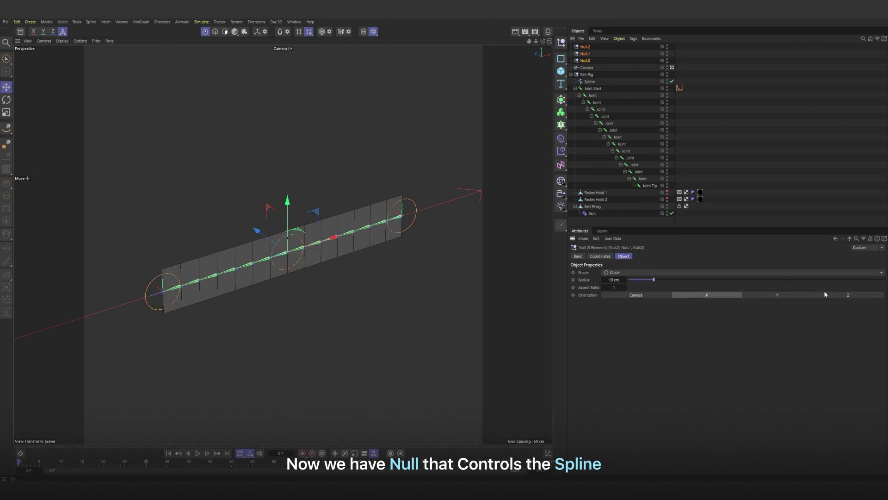
left_click(611, 280)
type("15")
key("Return")
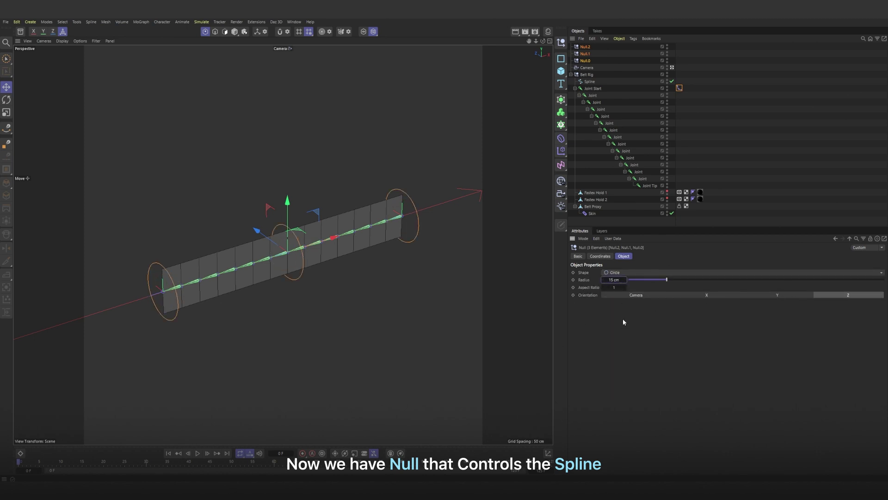
Rename the control nulls Null.0, Null.1 and Null.2 to 01, 02 and 03
double_click(586, 60)
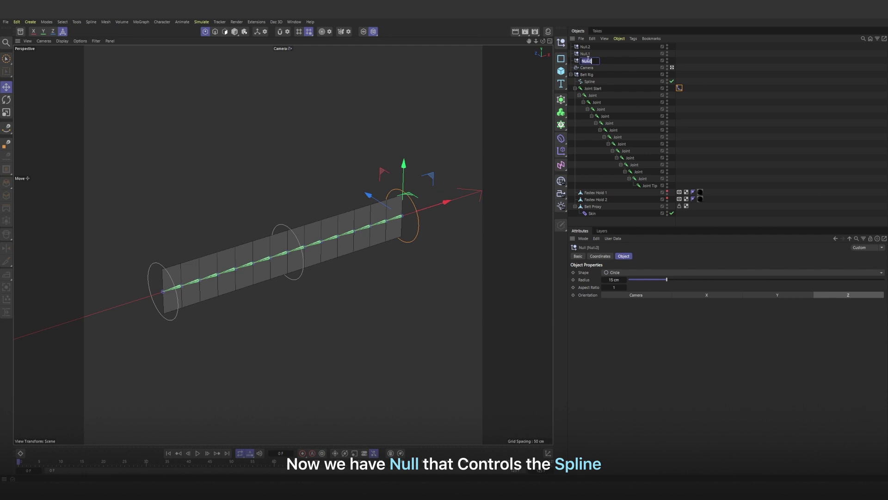
type("01")
double_click(589, 54)
type("02")
double_click(586, 47)
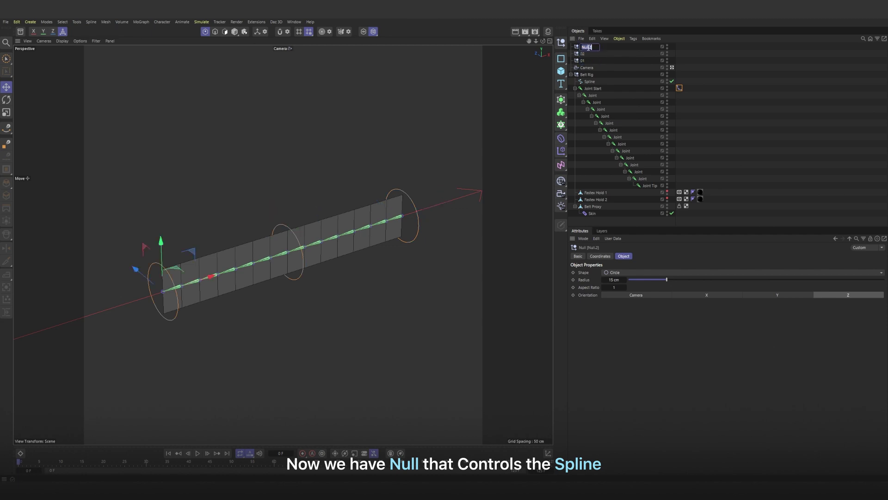
Try moving null 02 sideways to test the belt's bend with the circle controls
left_click(583, 54)
key("e")
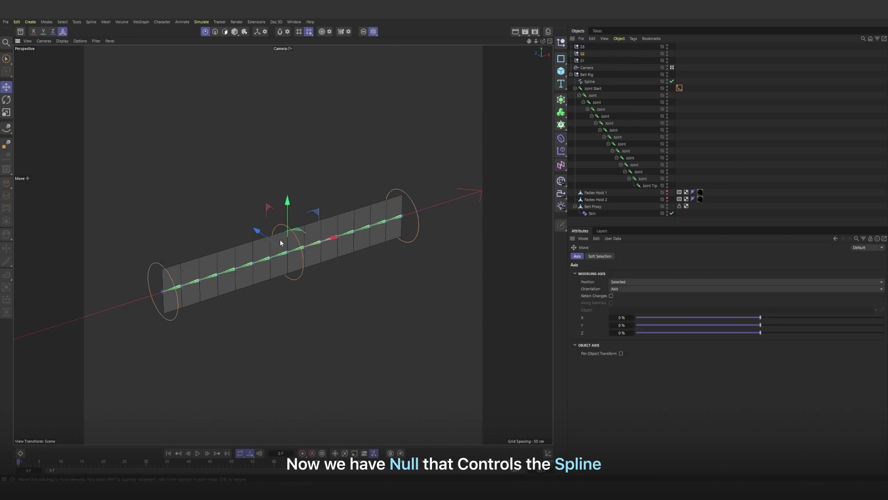
left_click_drag(272, 240, 307, 277)
key("ctrl+z")
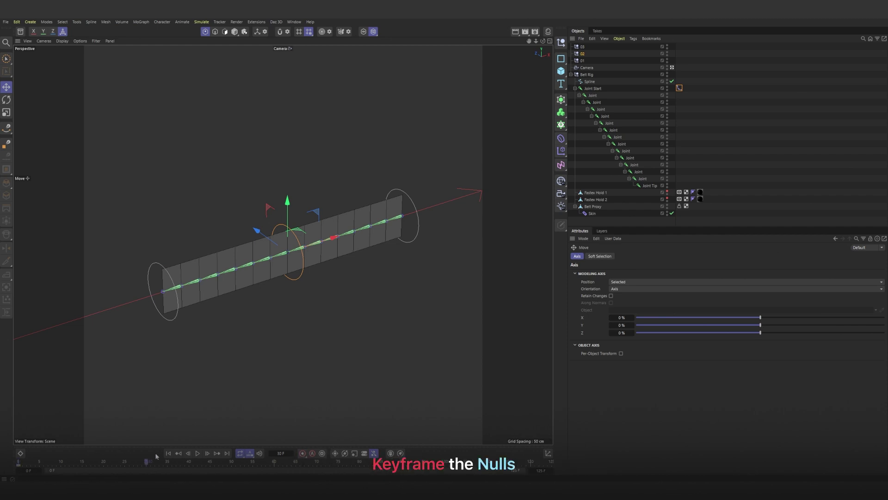
Keyframe null 02 at frame 30 moved sideways off the belt line and rotated, and scrub back to frame 0
left_click_drag(265, 233, 303, 260)
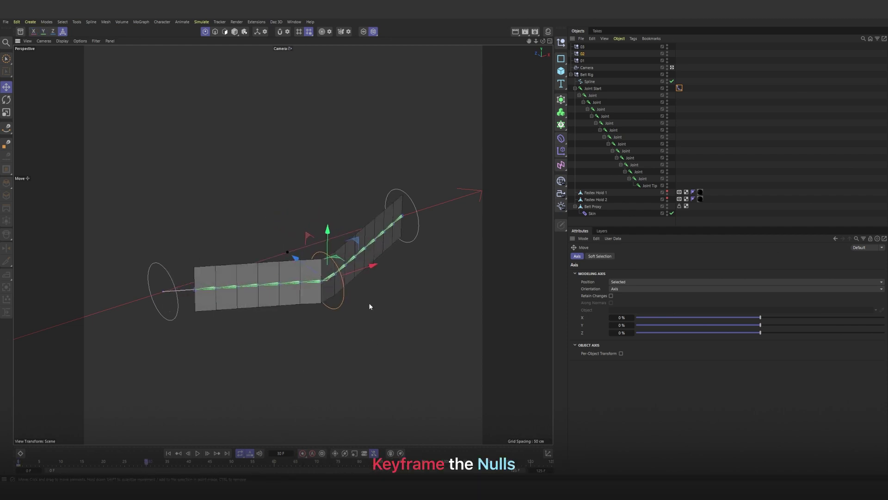
key("r")
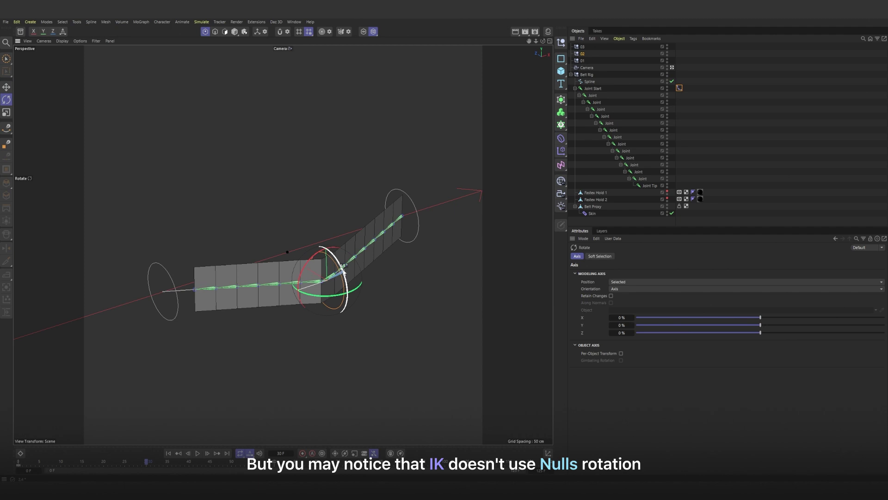
left_click_drag(348, 267, 330, 252)
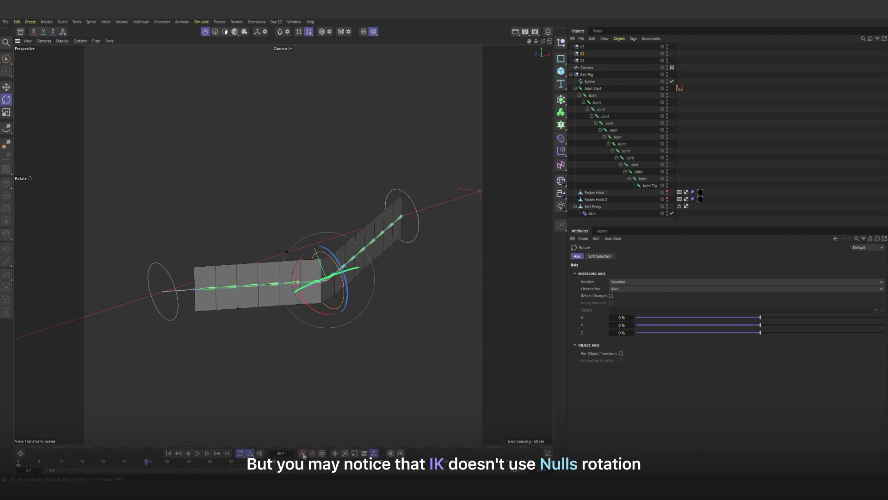
left_click_drag(144, 464, 7, 444)
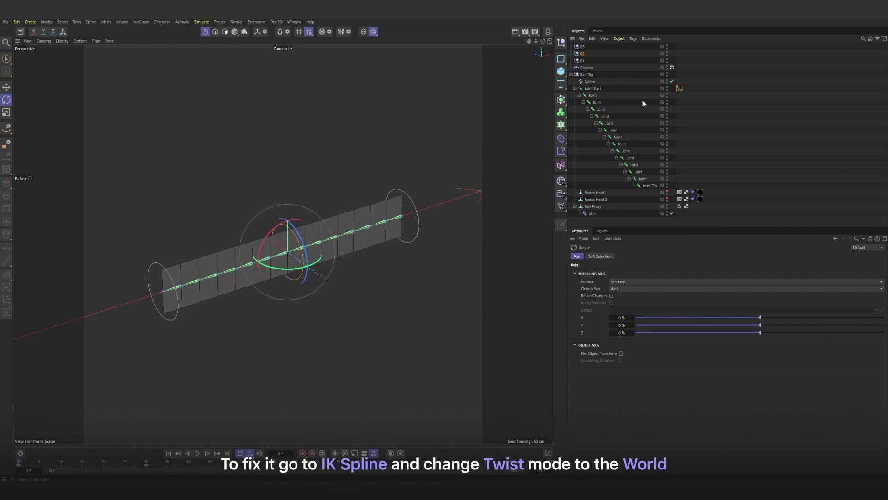
Set the IK-Spline tag's Twist mode to World and scrub the animation to check the belt's twist
left_click(678, 88)
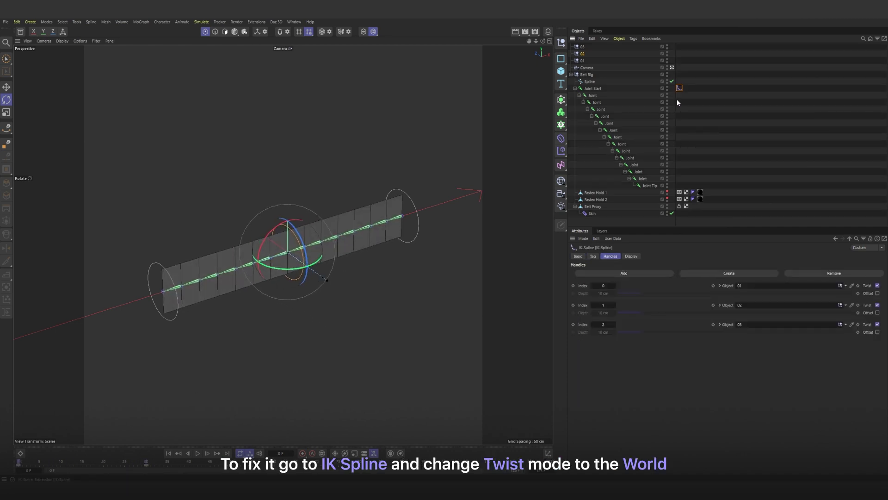
left_click(593, 256)
left_click(749, 324)
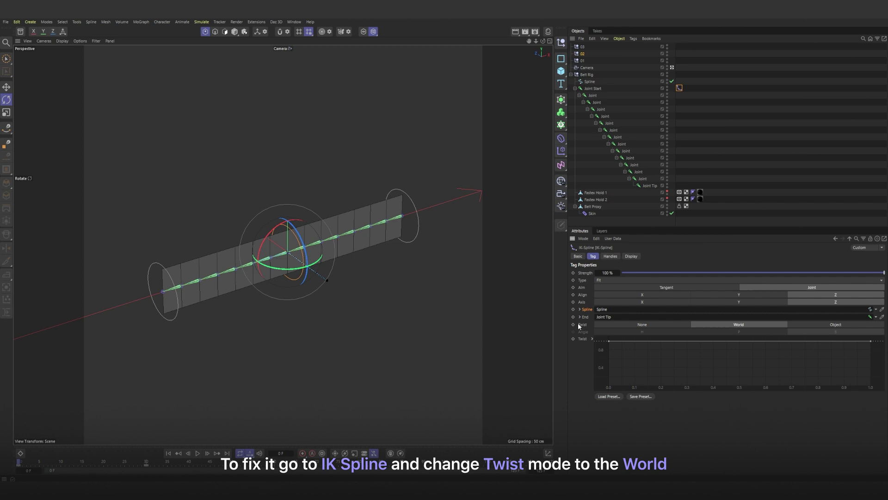
left_click_drag(26, 461, 1, 449)
Change the Spline's type to Bezier and scrub toward frame 30 to check the belt's bend
left_click(590, 81)
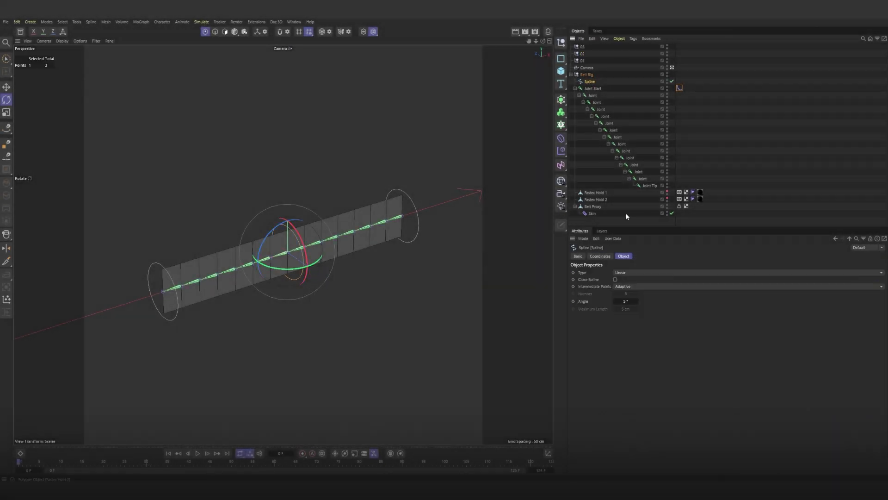
left_click(620, 273)
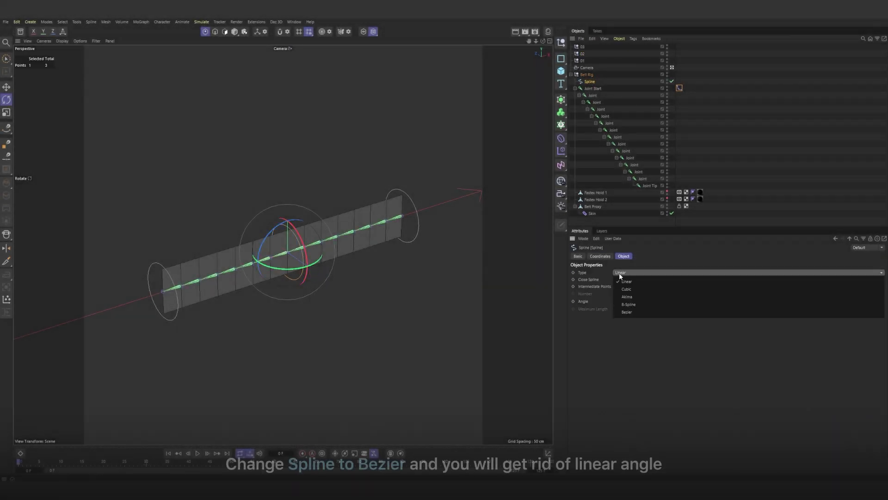
left_click(630, 313)
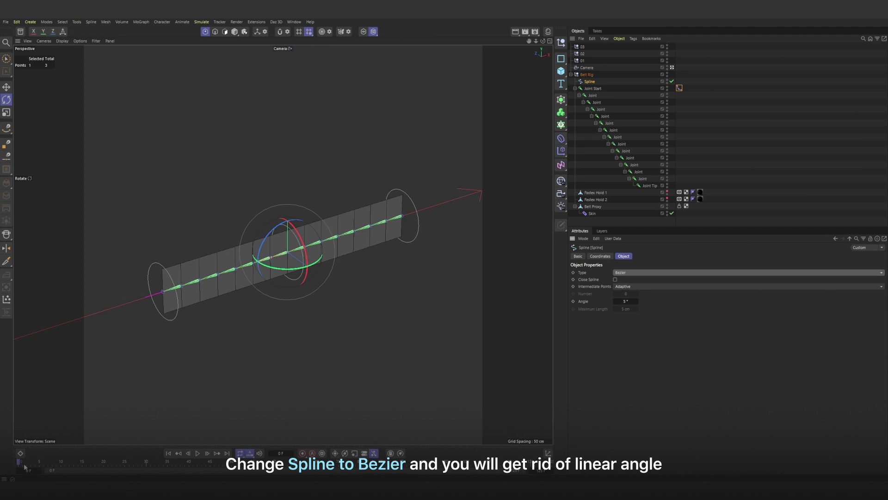
left_click_drag(20, 461, 142, 477)
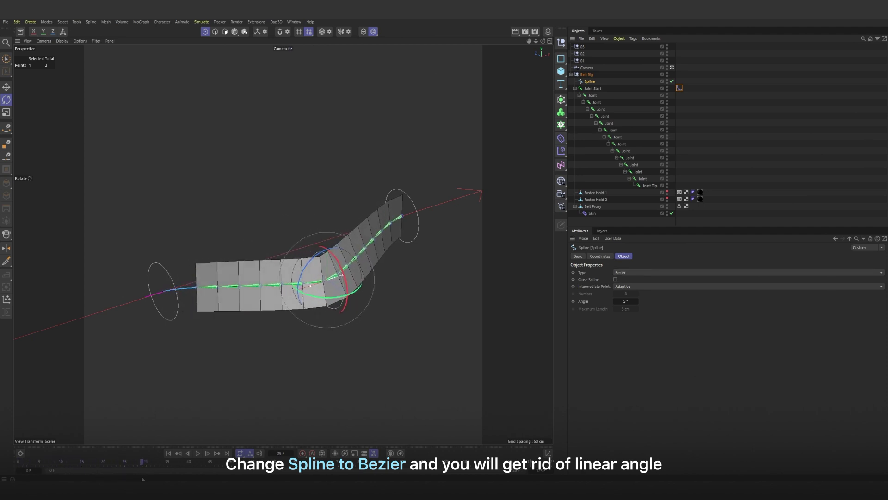
Set the depth of all three IK-Spline handles to 30 cm and scrub back to frame 0
left_click(678, 87)
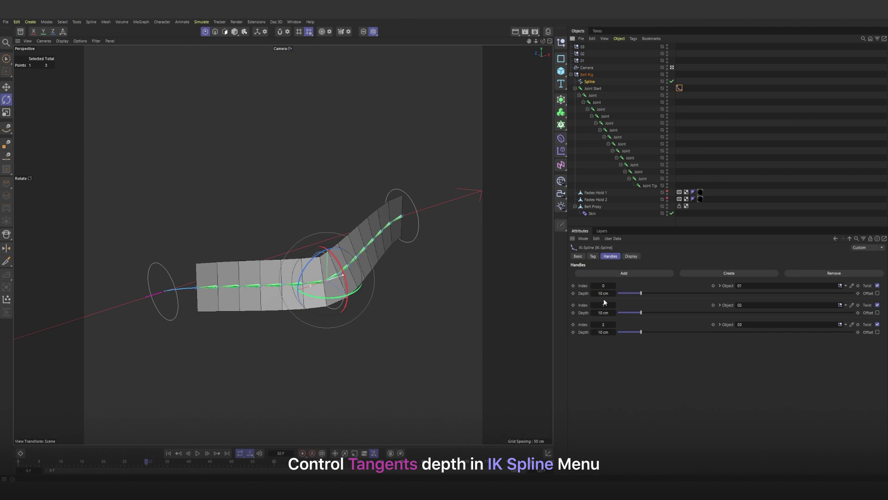
left_click_drag(604, 293, 620, 293)
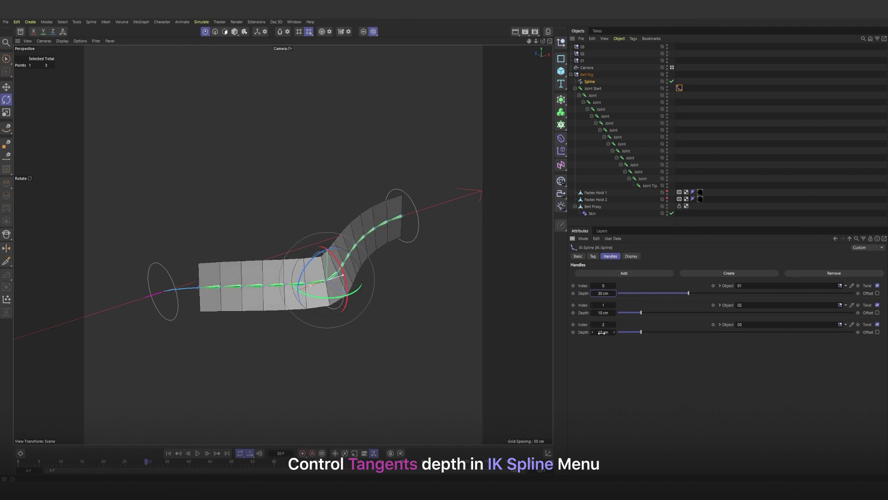
left_click_drag(602, 333, 619, 312)
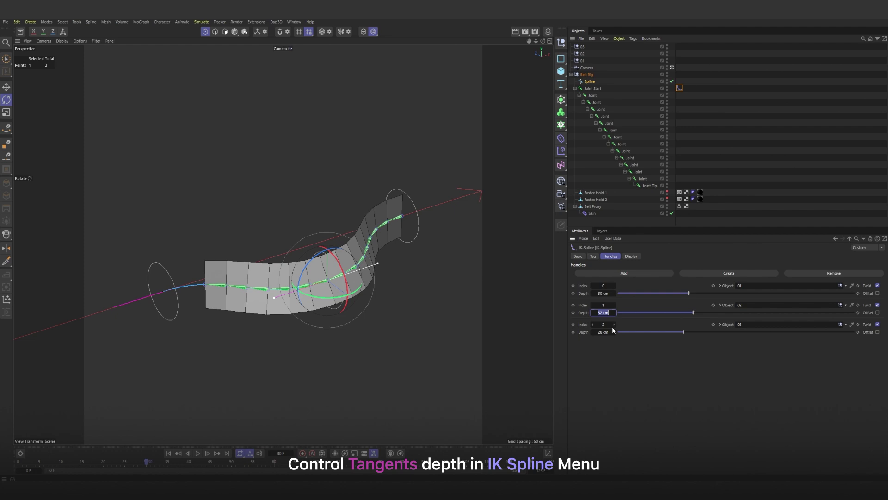
key("Tab")
type("30")
key("Return")
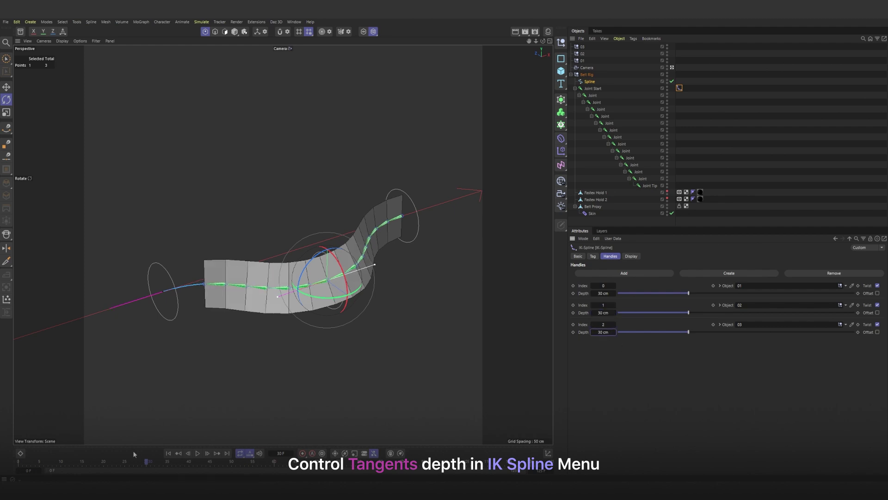
left_click_drag(148, 462, 19, 462)
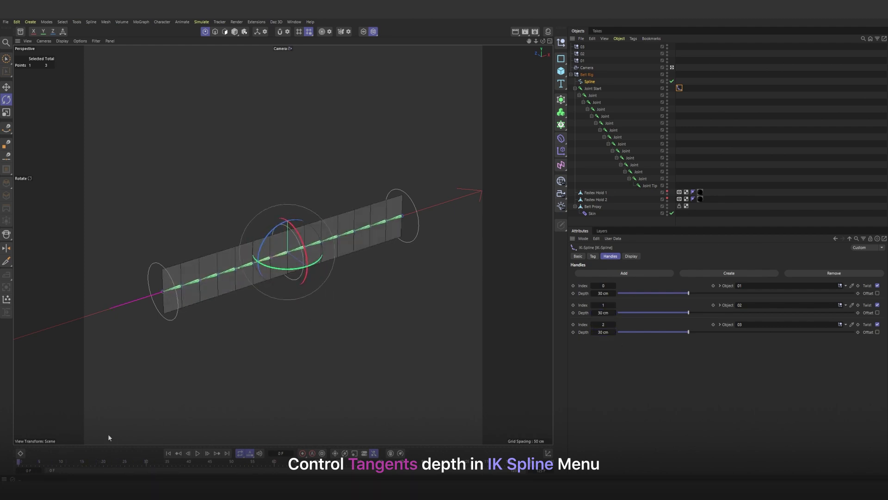
Set the IK-Spline type to Equal and scrub the timeline to check the belt's fit to the spline
left_click(592, 256)
left_click(602, 280)
left_click(608, 286)
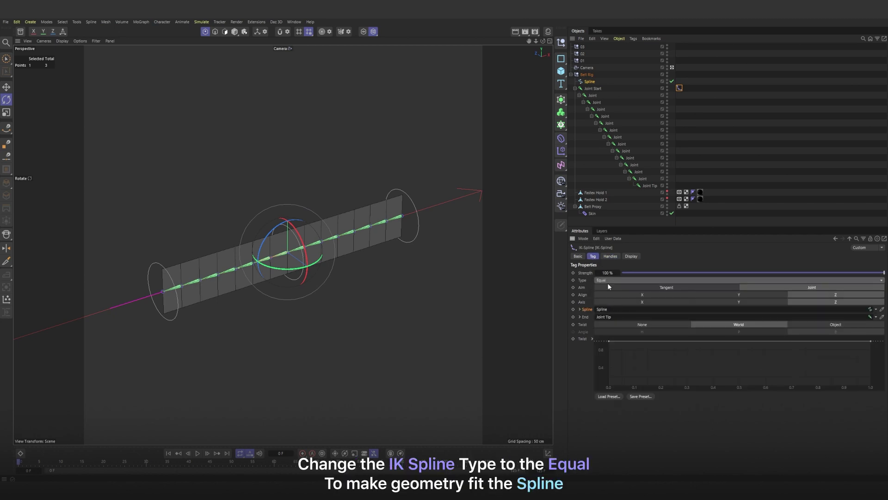
mouse_move(21, 462)
left_mouse_down()
mouse_move(149, 475)
mouse_move(19, 465)
mouse_move(142, 466)
mouse_move(18, 461)
left_mouse_up()
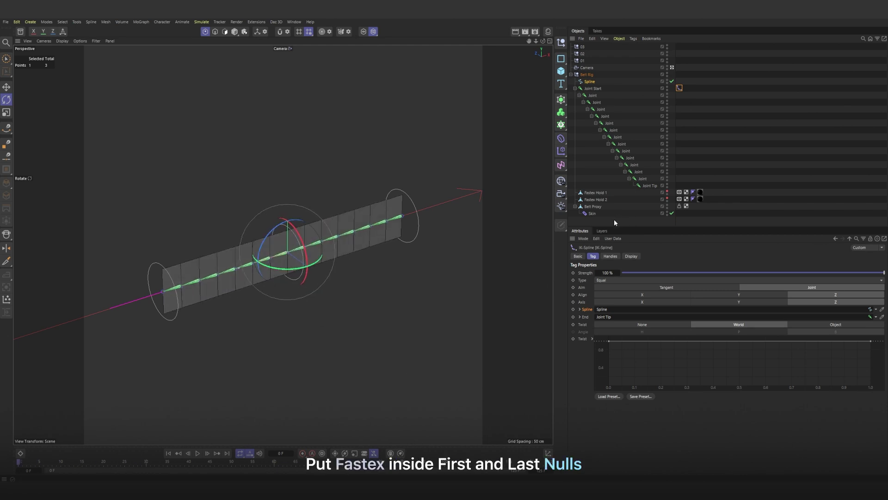
Unhide Fastex Hold 1 and Fastex Hold 2, switch to model mode, and scrub the timeline with Fastex Hold 1 selected
left_click(672, 206)
left_click(667, 193)
left_click(667, 200)
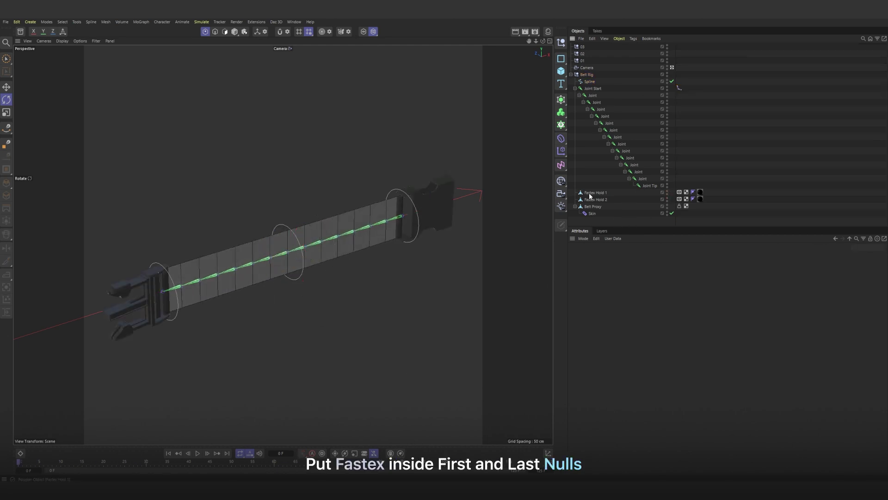
left_click(595, 192)
left_click(235, 31)
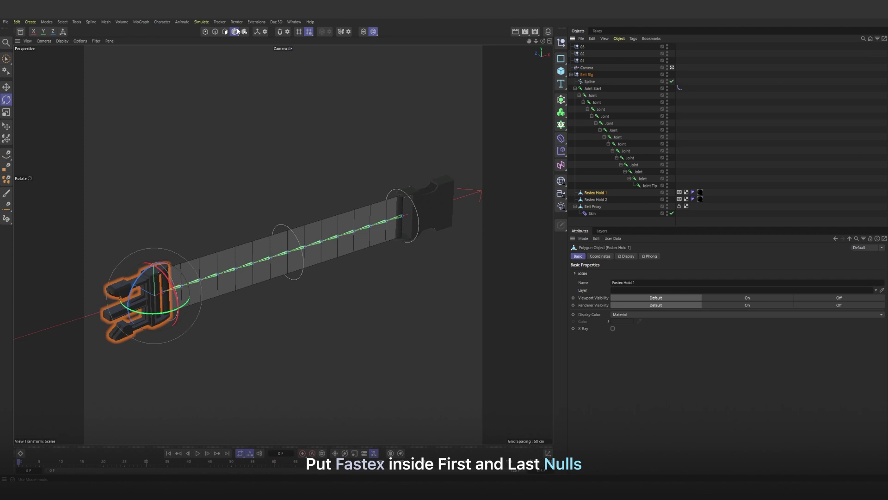
mouse_move(24, 461)
left_mouse_down()
mouse_move(131, 476)
mouse_move(19, 463)
left_mouse_up()
Parent Fastex Hold 1 to null 03 and Fastex Hold 2 to null 01, collapsing the joint chain and both nulls
left_click(571, 74)
left_click(571, 75)
left_click(575, 88)
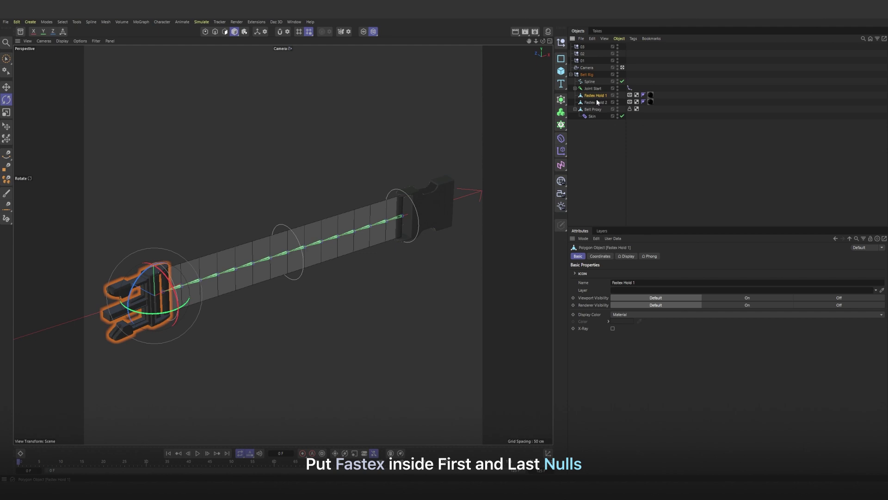
left_click_drag(595, 94, 584, 47)
left_click_drag(597, 105, 595, 69)
left_click(571, 47)
left_click(571, 60)
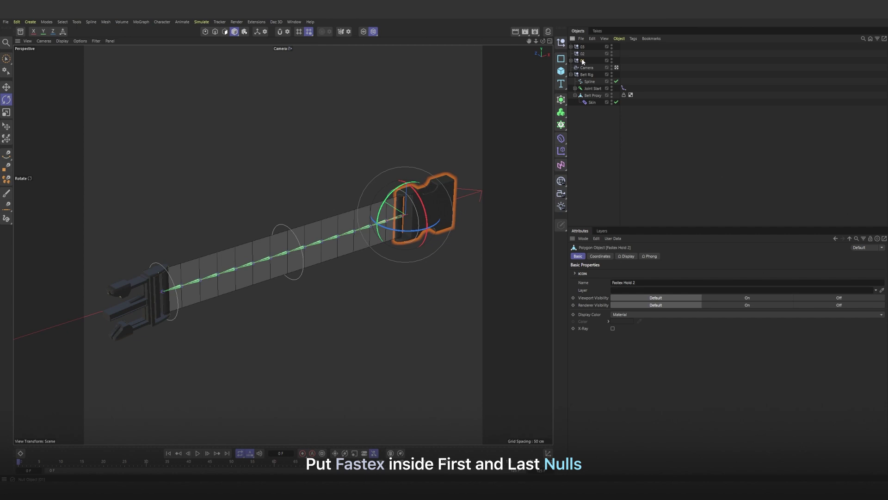
Keyframe nulls 01 and 03 together at frame 0 and, moved back along the Z axis, at frame 30
left_click(582, 60)
left_click(582, 46, "ctrl")
left_click_drag(21, 461, 167, 471)
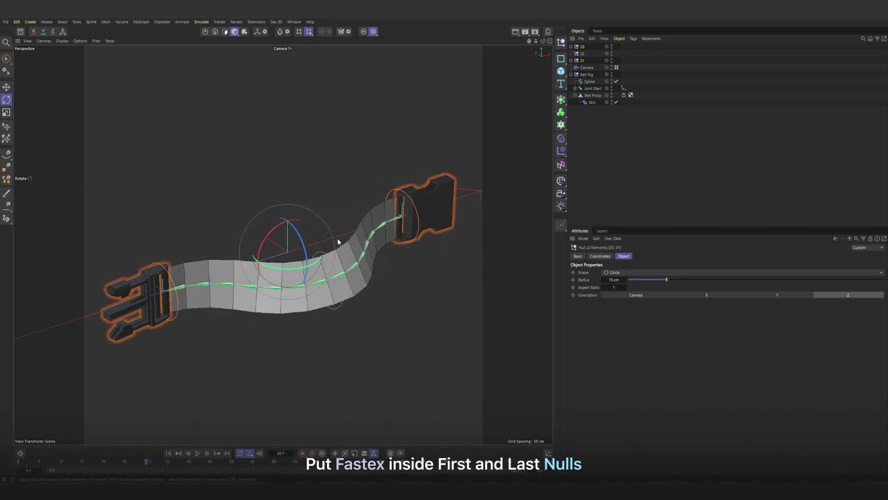
key("e")
left_click(168, 452)
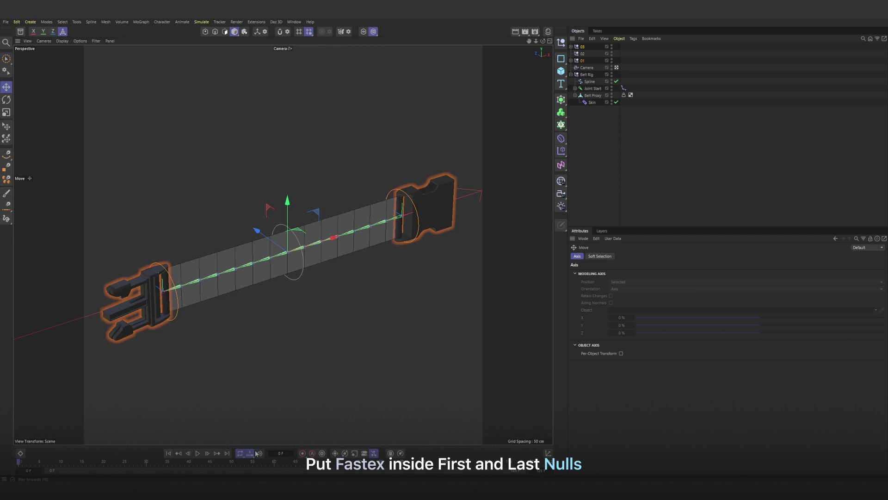
left_click(147, 464)
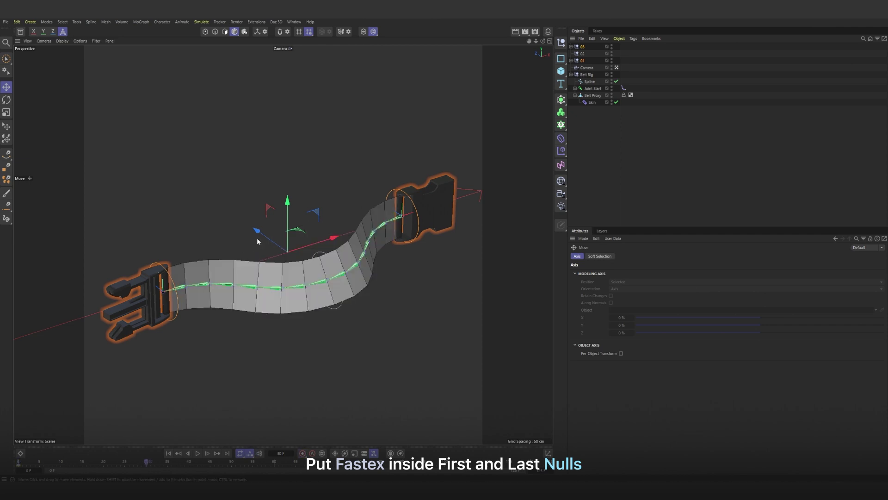
left_click_drag(257, 241, 236, 213)
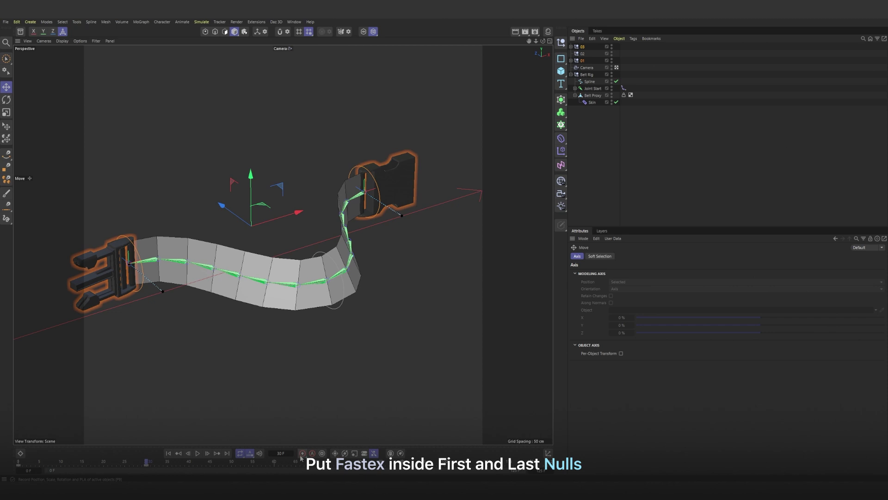
left_click(291, 318)
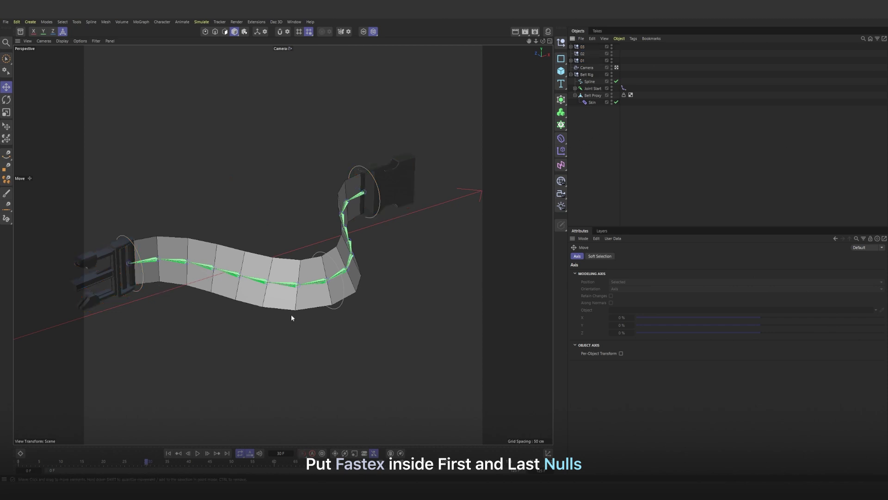
Play the belt animation from the start and return to frame 0
left_click(169, 453)
left_click(198, 453)
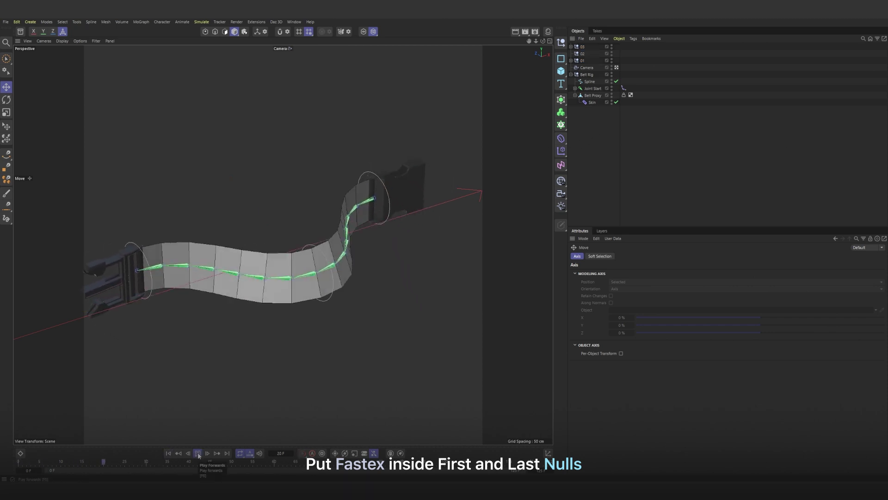
left_click(198, 453)
left_click(167, 453)
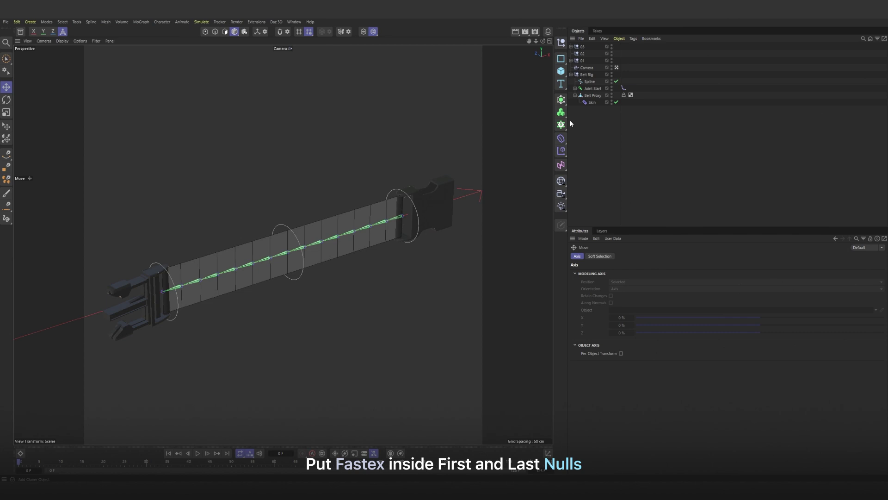
Place the Belt Proxy inside a Subdivision Surface and lower its viewport subdivision level
left_click(594, 95)
left_click(561, 100)
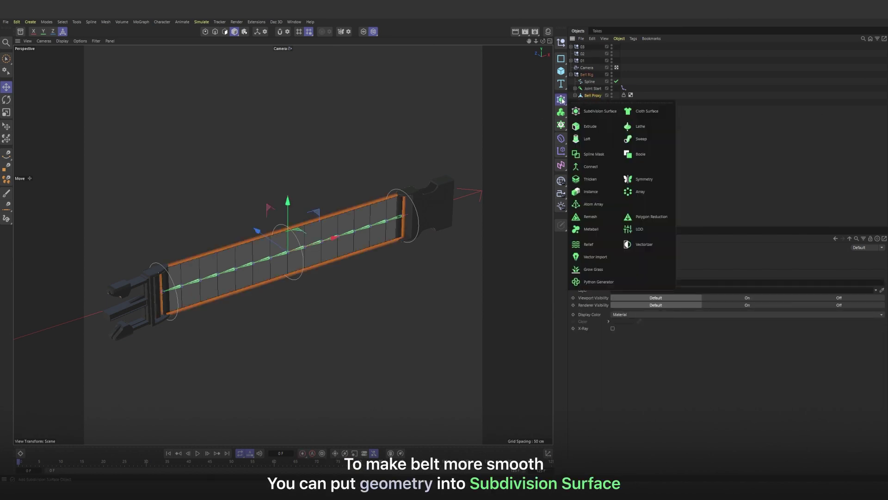
left_click(596, 106, "alt")
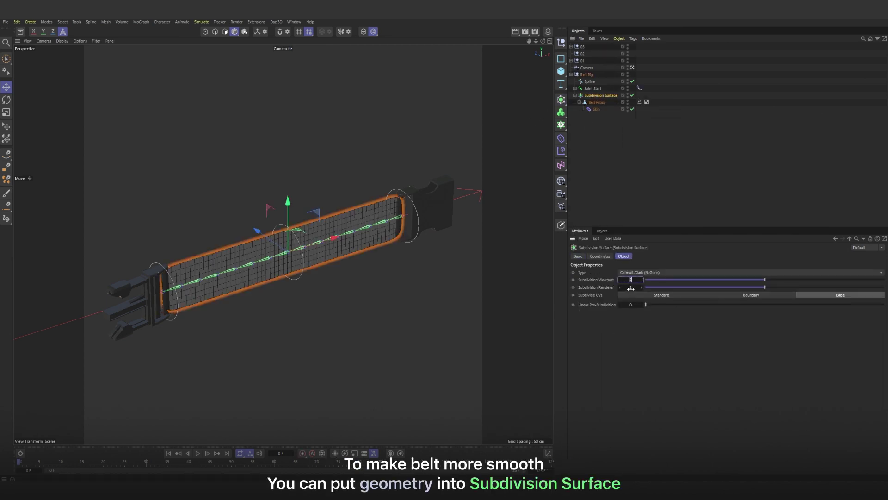
left_click(609, 149)
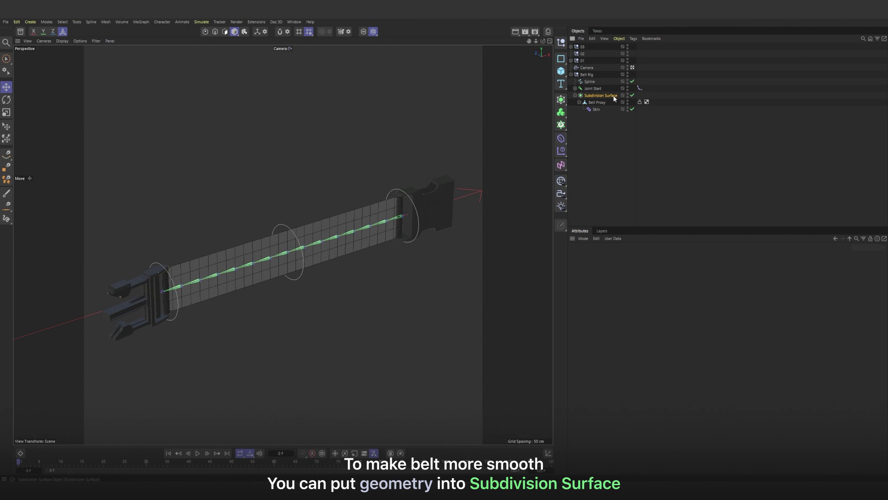
left_click(614, 96)
left_click(603, 128)
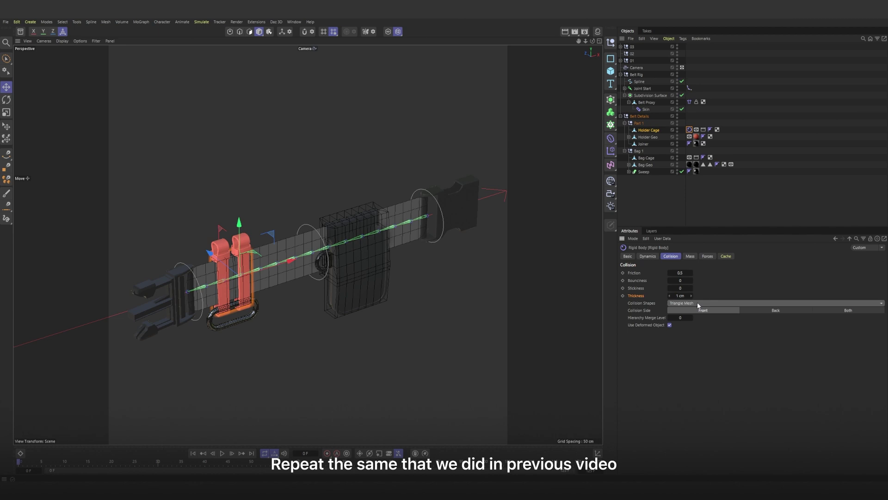
Add a Connector tag to Holder Cage with 8 cm search radius, include only the Belt Proxy's Cloth tag, and create the connections
right_click(650, 130)
mouse_move(743, 231)
left_click(763, 321)
left_click(674, 290)
type("8")
key("Return")
left_click_drag(689, 102, 685, 342)
left_click(639, 377)
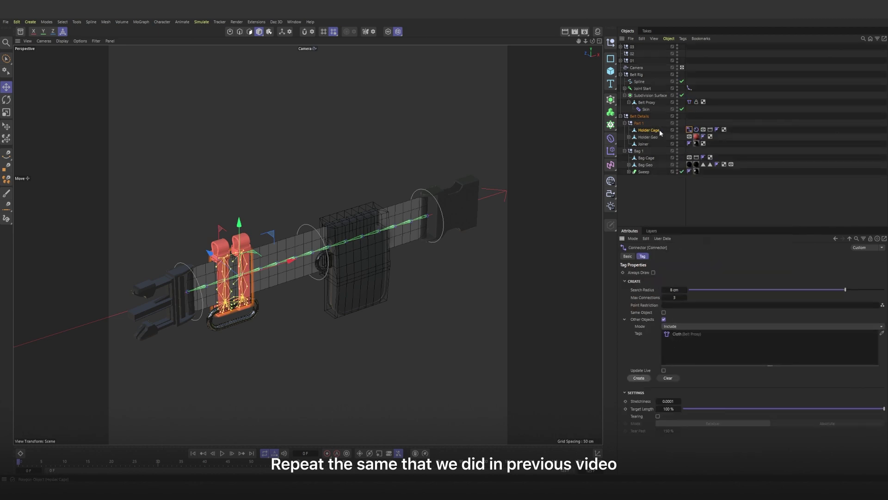
Add a Rigid Body tag to the Joiner object in the Part 1 group
right_click(657, 144)
left_click(770, 248)
left_click(660, 199)
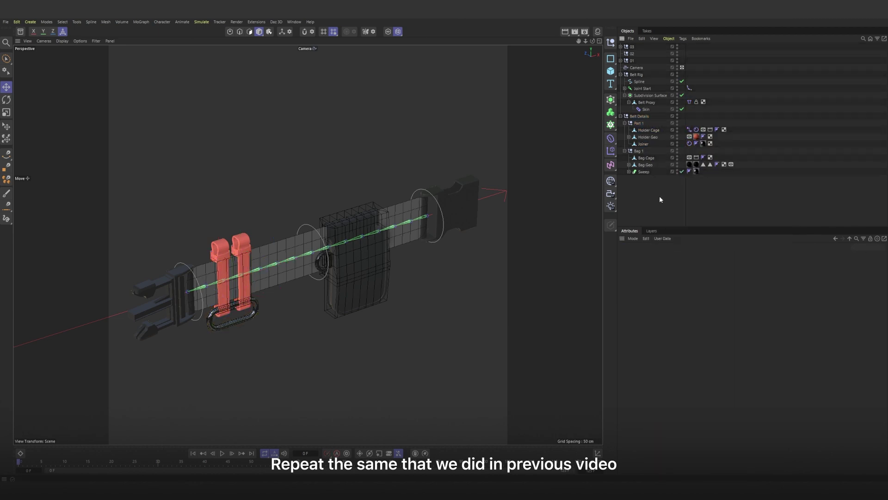
Give Bag Cage a simulation tag and a Connector tag, include only the Belt Proxy's Cloth tag, and create the connections
right_click(651, 158)
mouse_move(735, 258)
left_click(768, 280)
right_click(651, 158)
left_click(765, 349)
left_click(674, 326)
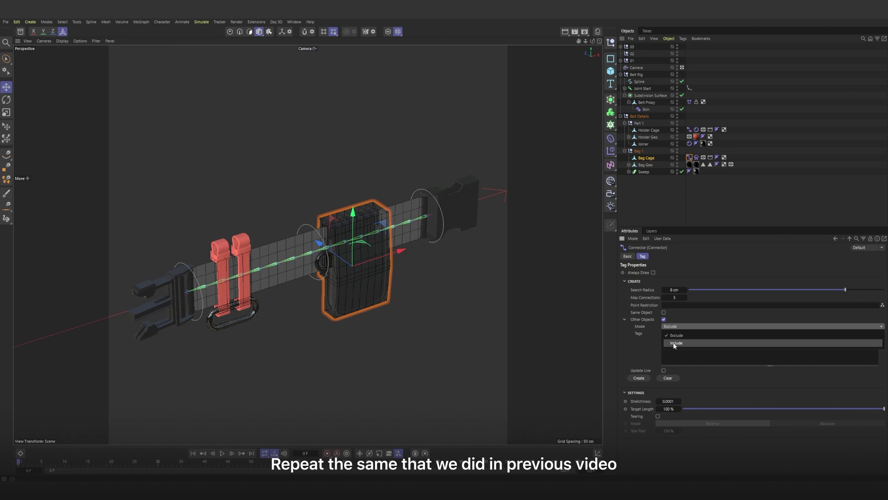
left_click(673, 343)
left_click_drag(689, 101, 685, 341)
left_click(639, 377)
Add a Rigid Body tag to the Sweep object and set its collision shape to Triangle Mesh
right_click(645, 172)
left_click(764, 258)
left_click(681, 304)
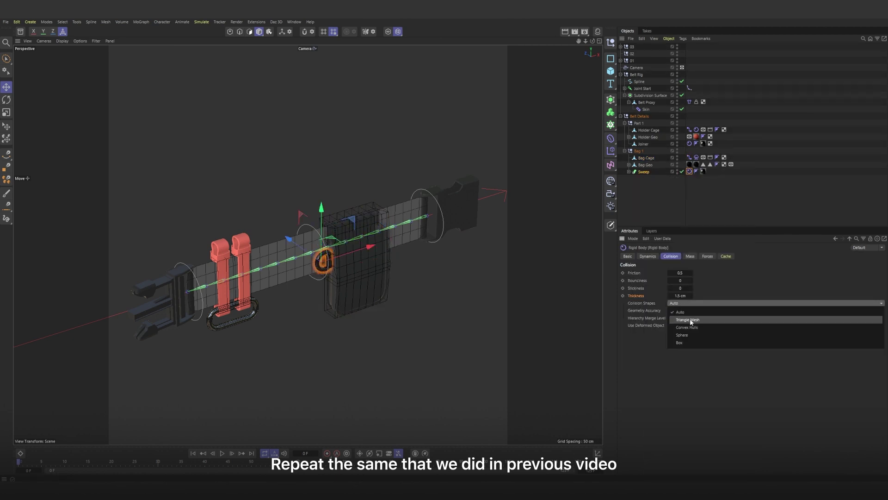
left_click(690, 319)
left_click(661, 192)
Switch the viewport to the default camera and play the simulation to examine how the attachments follow the belt
left_click(223, 453)
left_click(222, 453)
key("shift+f")
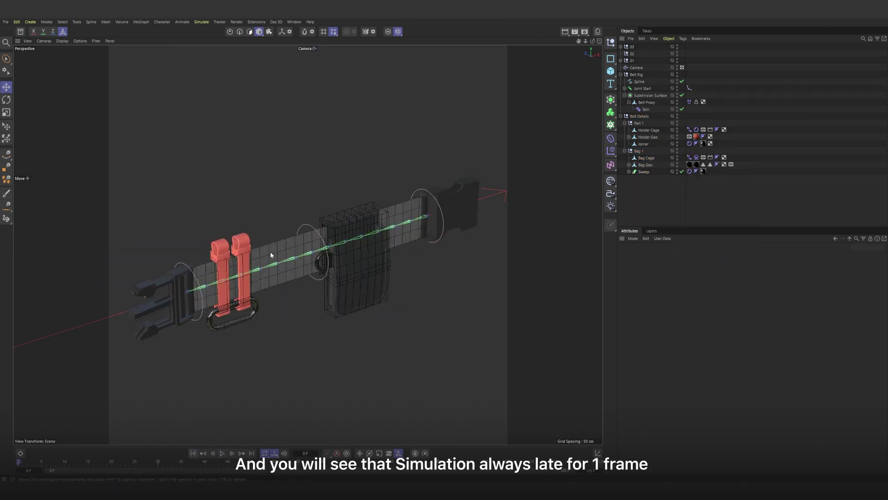
left_click(314, 53)
left_click(331, 65)
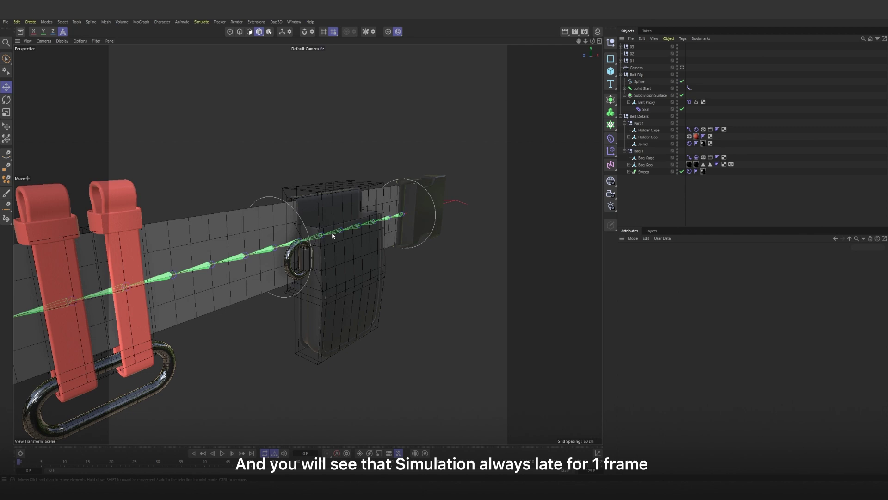
left_click(222, 453)
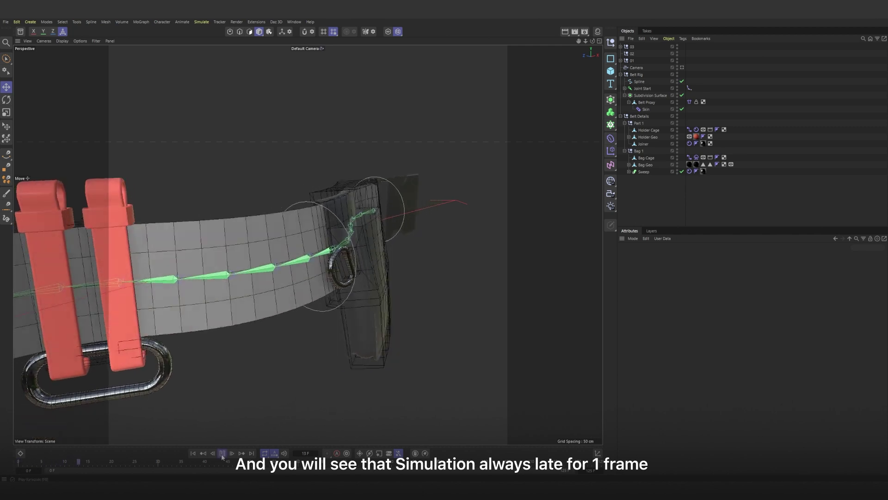
Enable Simulate Before Generators in the project's simulation scene settings and replay the simulation from the first frame
left_click(196, 454)
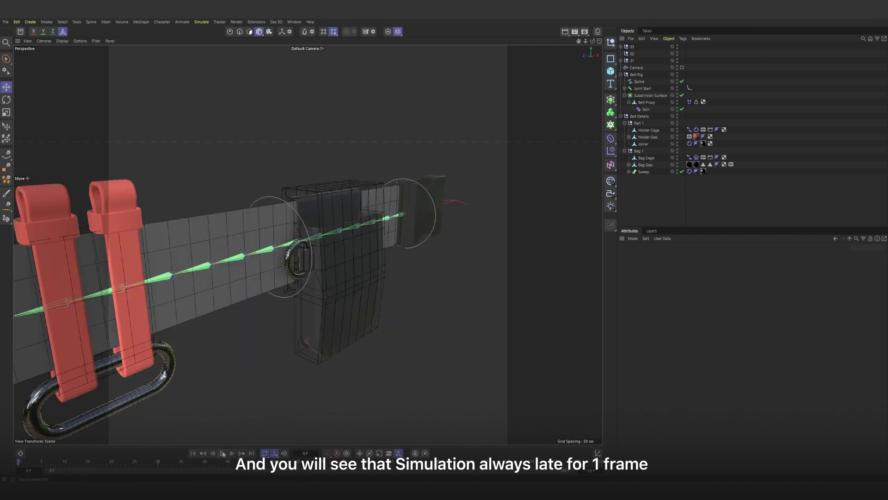
left_click(222, 453)
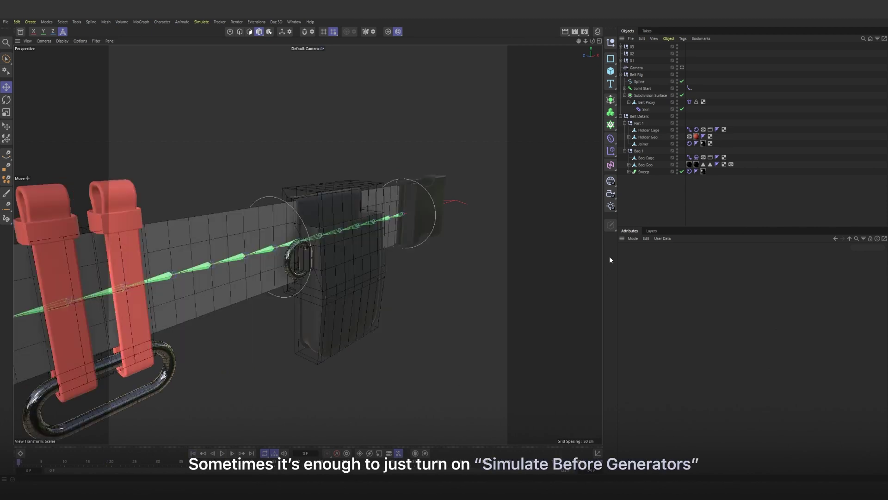
left_click(633, 239)
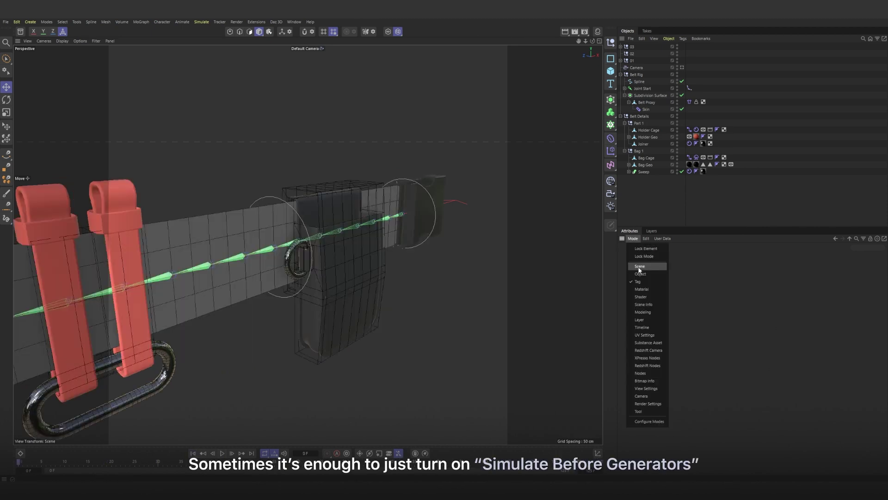
left_click(645, 268)
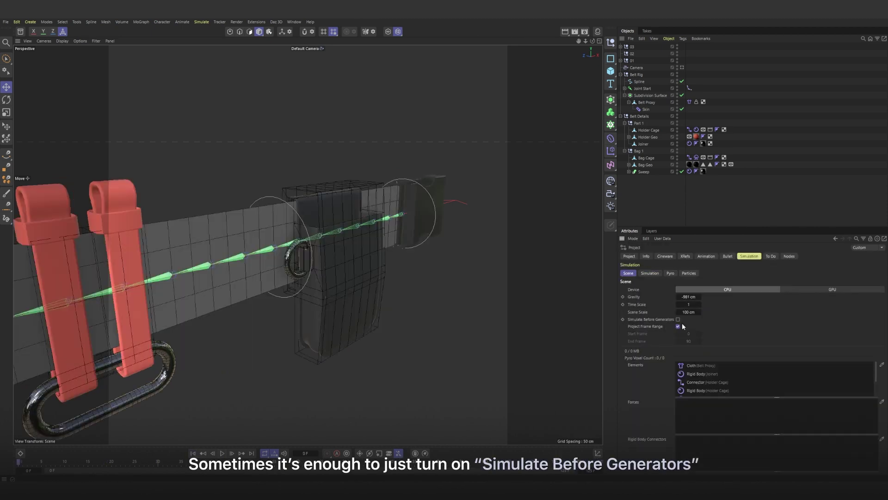
left_click(222, 453)
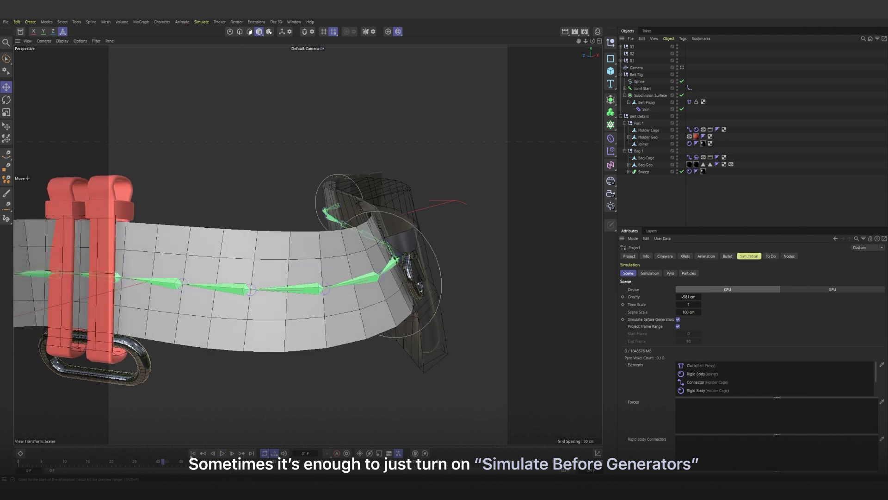
Turn off Simulate Before Generators and cache the whole simulation scene from Holder Cage's Rigid Body tag
left_click(678, 319)
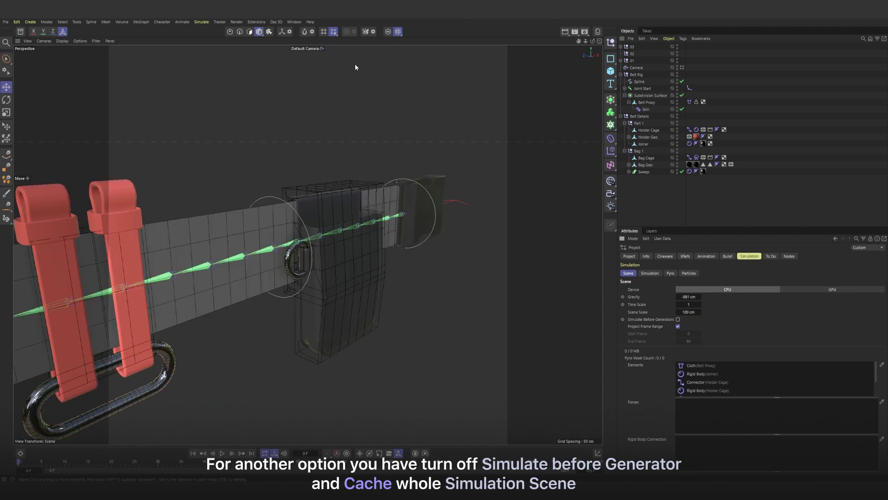
left_click(696, 131)
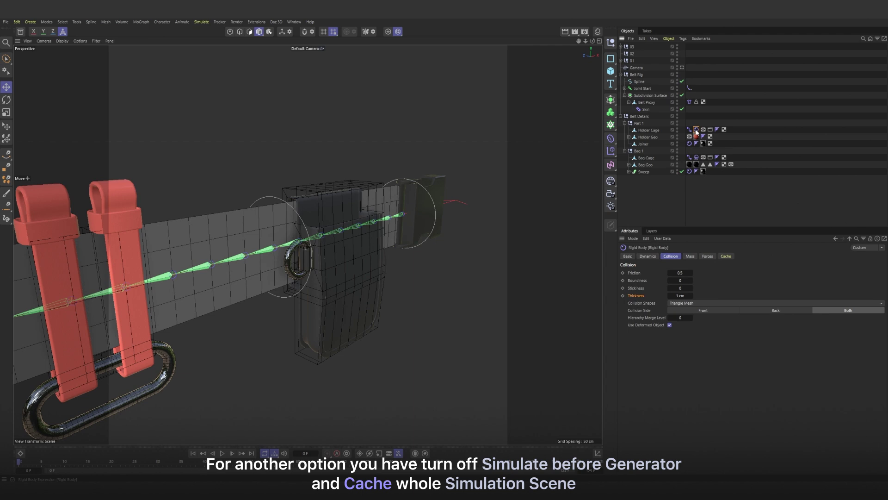
left_click(726, 256)
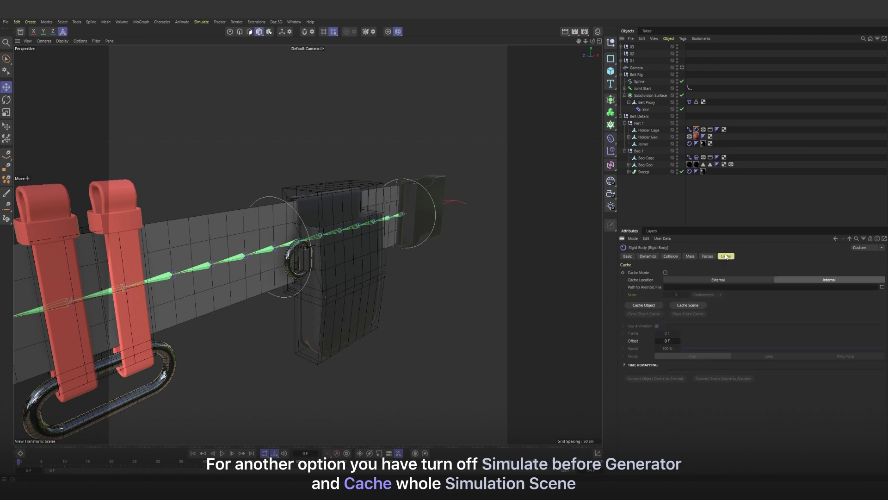
left_click(692, 306)
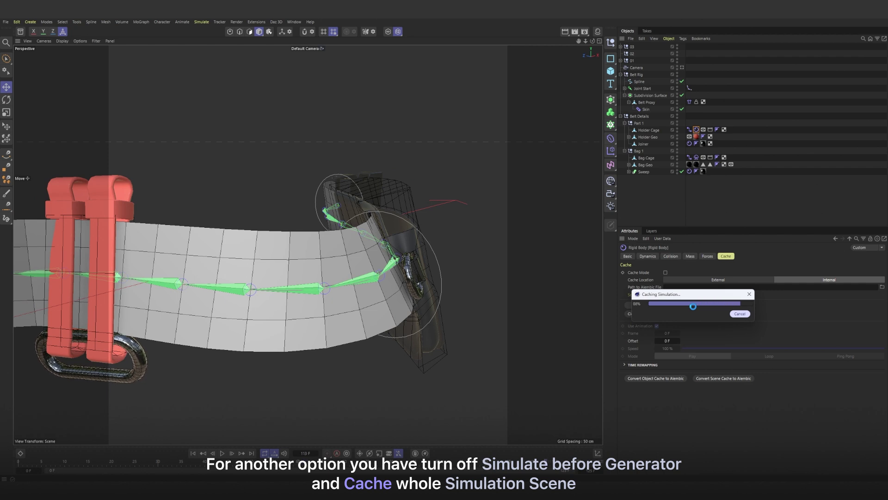
Play back the cached simulation and return to frame 0
left_click(224, 453)
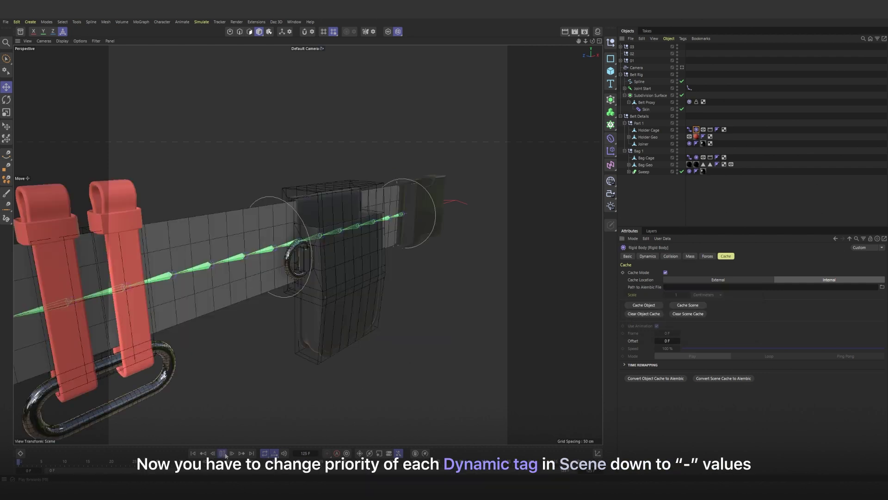
left_click(224, 453)
left_click_drag(103, 461, 18, 461)
Set a negative Generators priority on the simulation tags of Belt Proxy, Bag Cage, Holder Cage, Joiner and Sweep
left_click(696, 158, "shift")
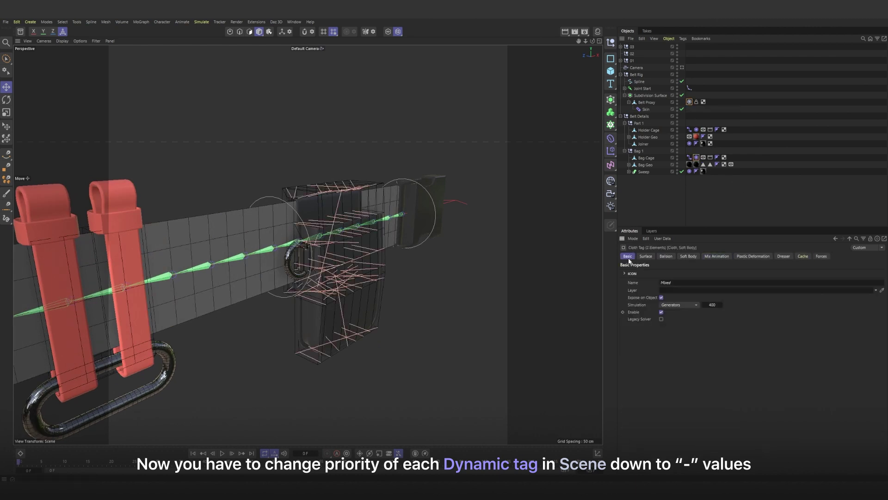
left_click(716, 305)
left_click(689, 144)
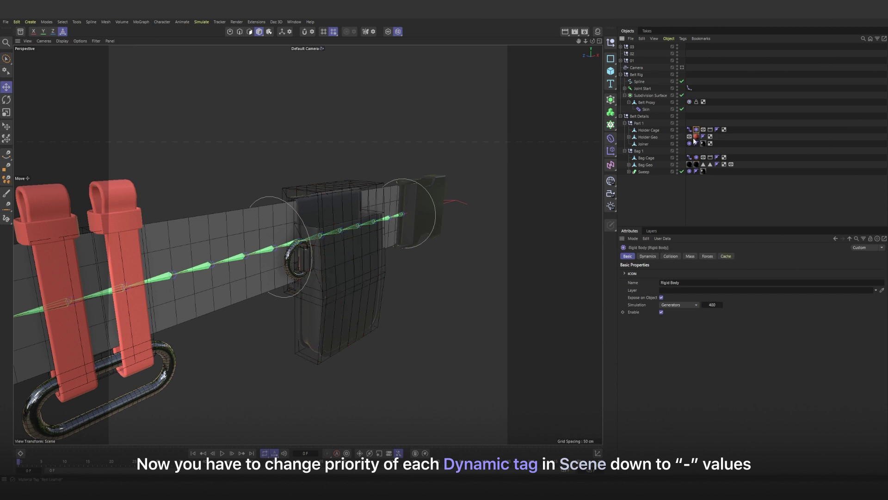
left_click(689, 171, "shift")
left_click(712, 305)
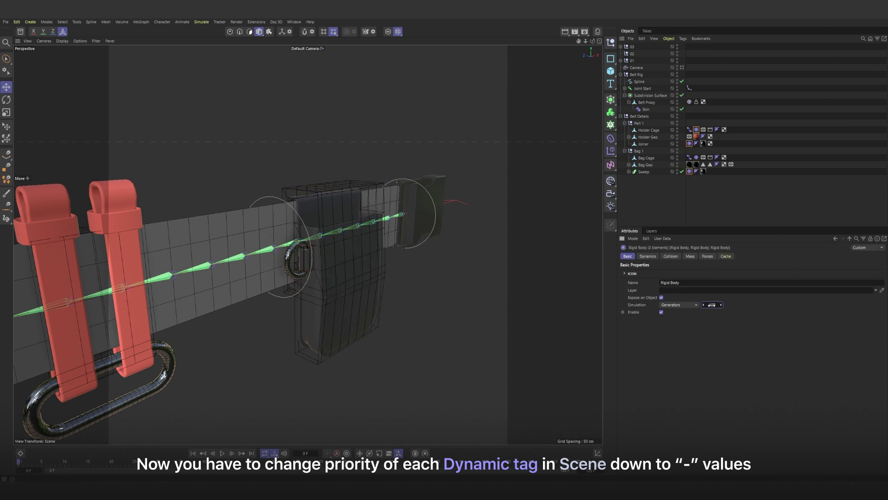
type("-")
left_click(651, 202)
Switch the viewport back to the scene camera and play the animation to check how the attachments follow the belt
left_click(222, 454)
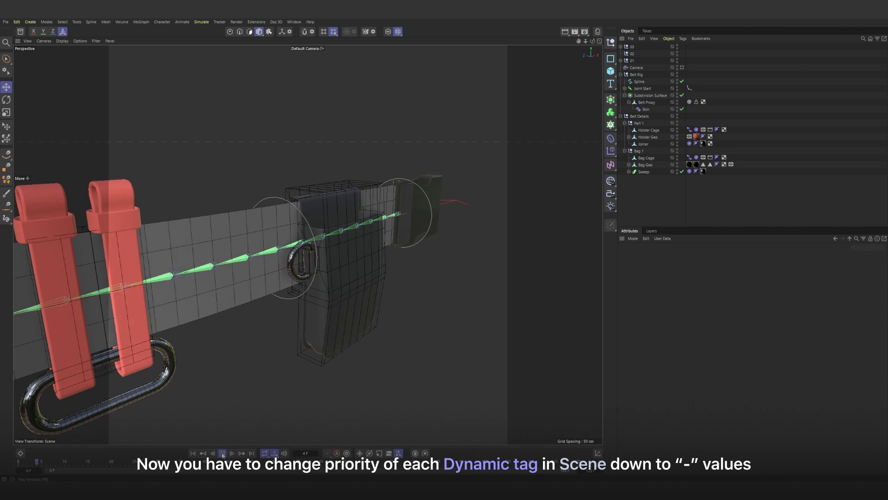
left_click(193, 453)
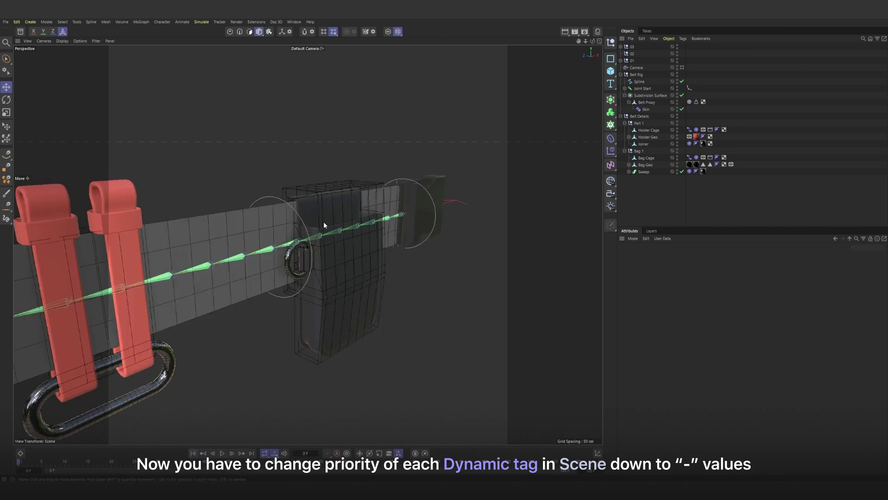
left_click(320, 48)
left_click(332, 68)
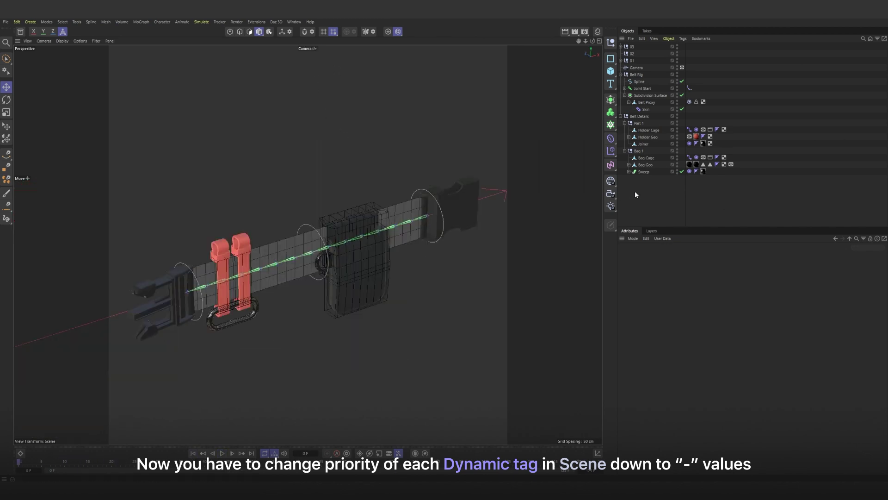
left_click(222, 454)
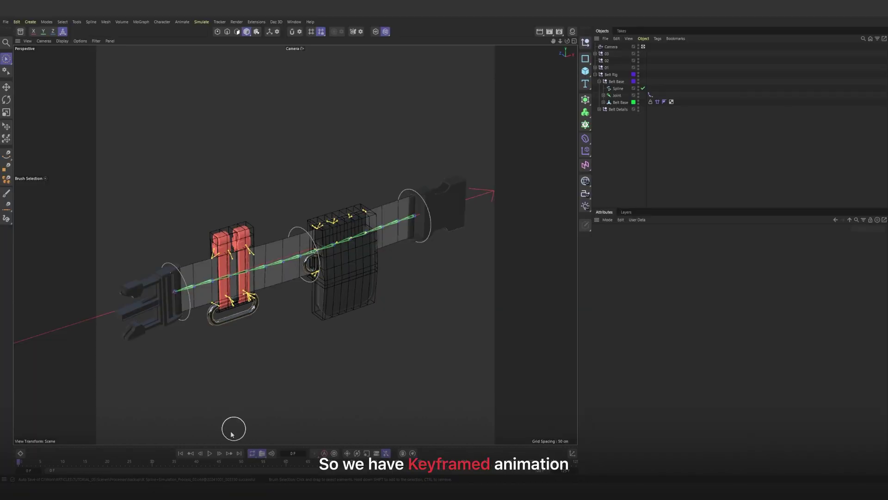
Keyframe the Mix Animation Influence of Belt Base's Cloth tag at 100% on frame 30 and 0% on frame 60
left_click(211, 454)
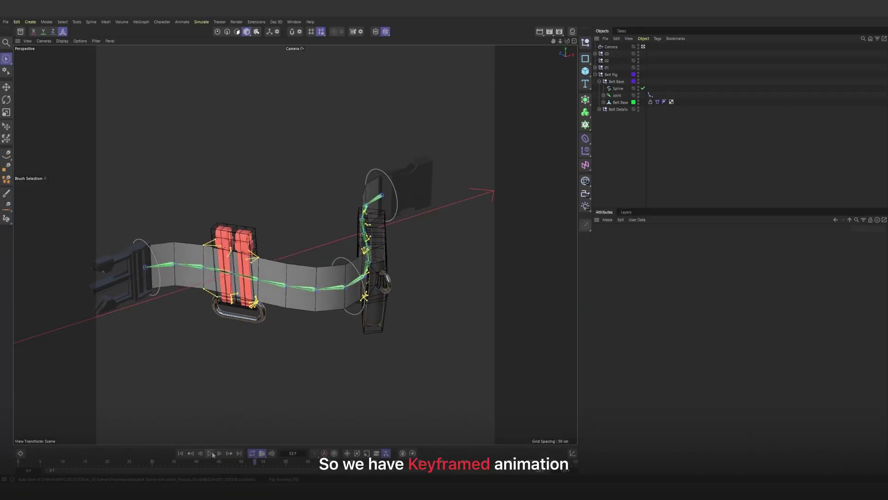
left_click(153, 462)
left_click(657, 102)
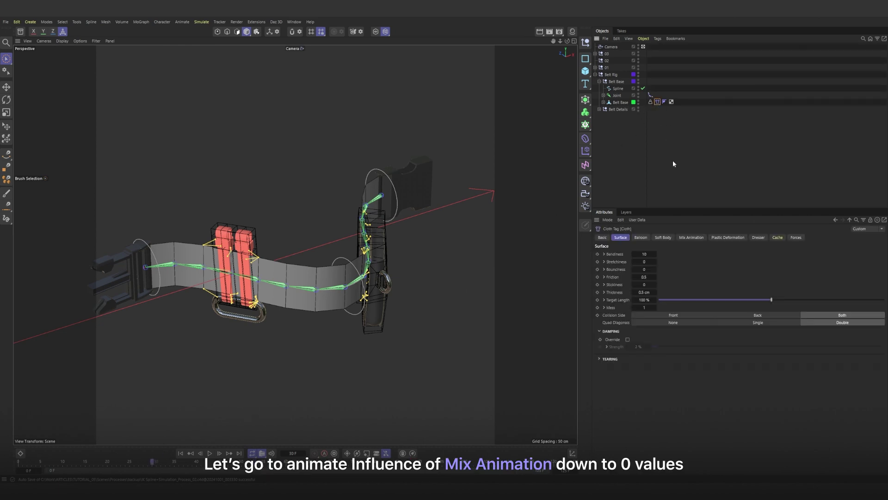
left_click(689, 238)
left_click(597, 261)
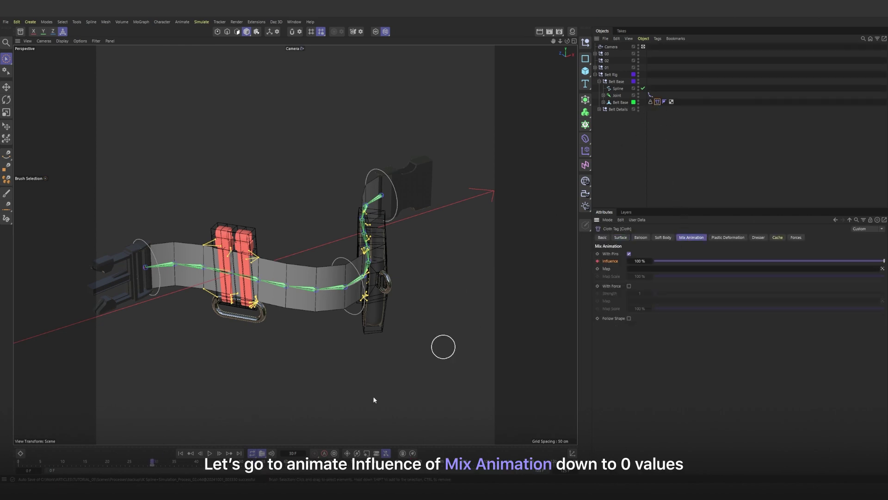
left_click(640, 261)
key("Return")
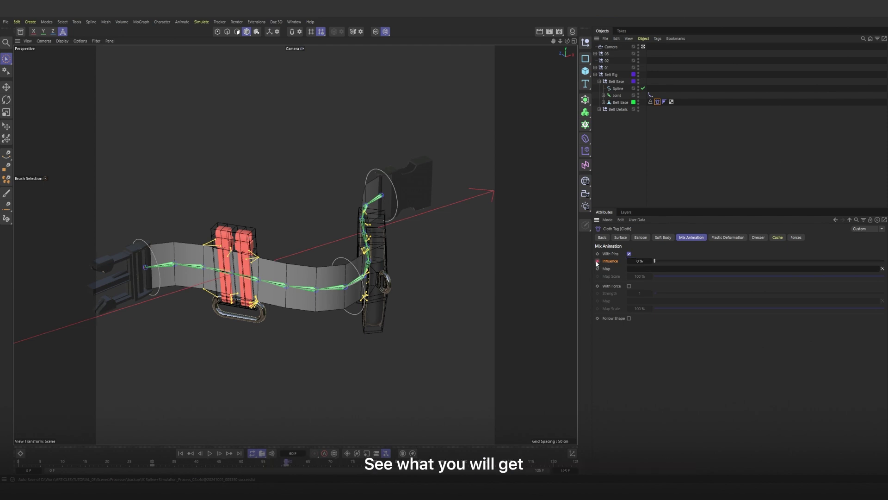
Play the animation from the start to examine how the belt behaves with the keyframed Influence
left_click(180, 453)
left_click(210, 453)
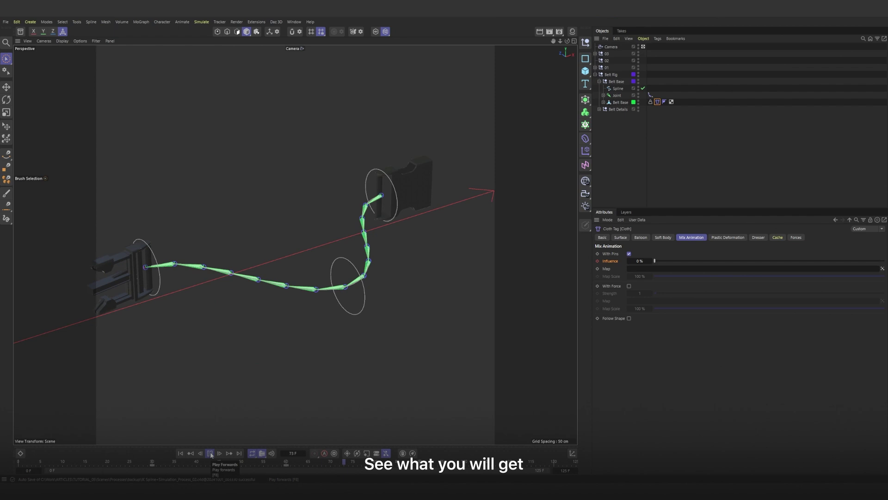
left_click(210, 454)
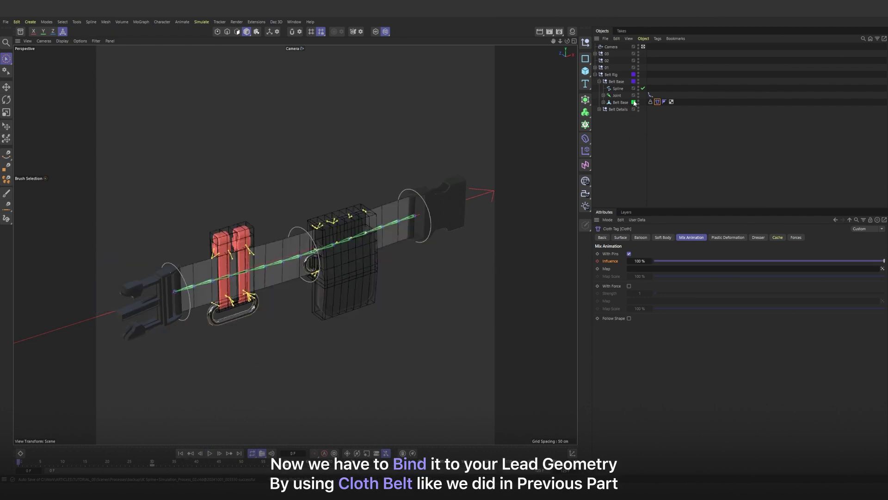
Add a Cloth Belt tag to Belt Base, belt it on Fastex Hold 2, and set the three belt points at that buckle's end
right_click(622, 102)
mouse_move(662, 202)
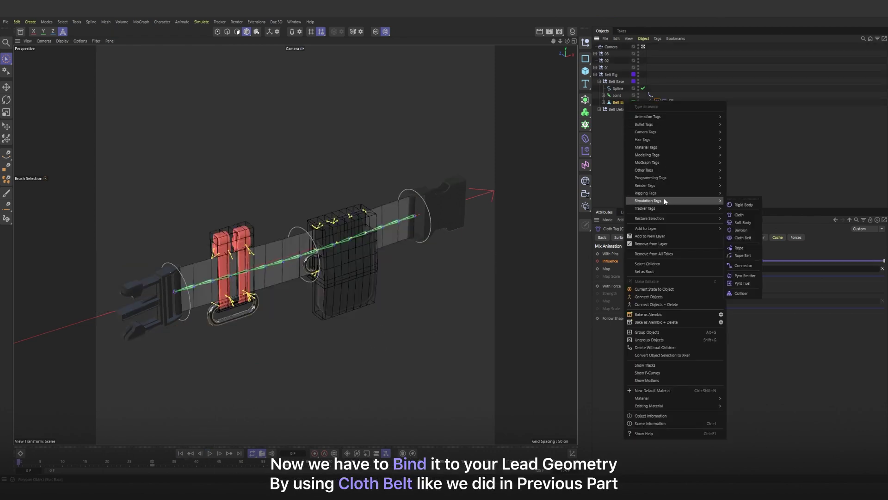
left_click(742, 238)
left_click(595, 67)
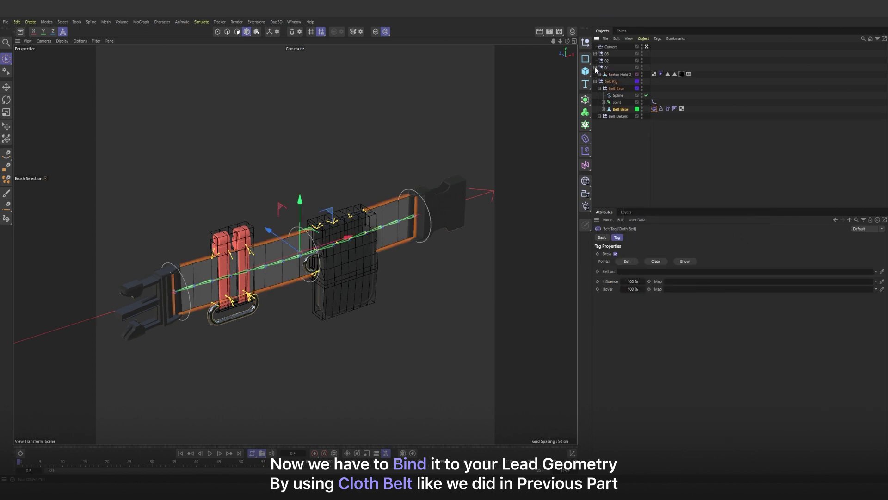
left_click_drag(619, 75, 641, 272)
left_click(218, 32)
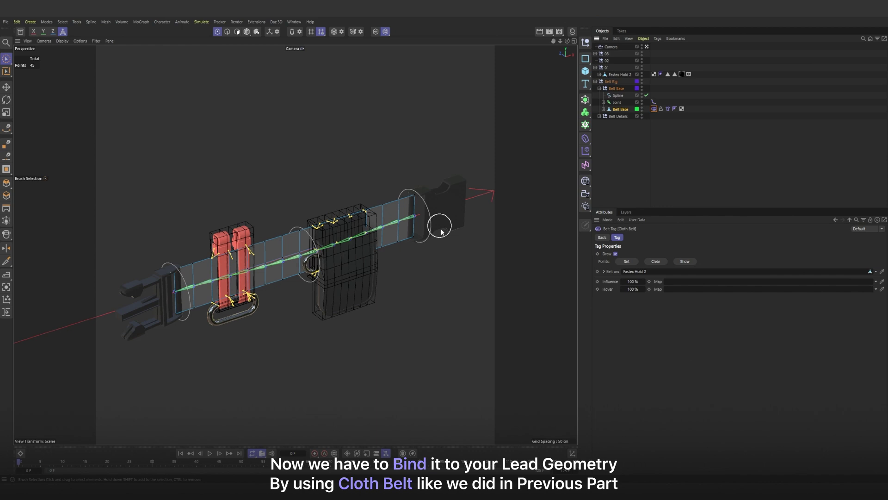
left_click_drag(421, 245, 420, 246)
left_click(627, 262)
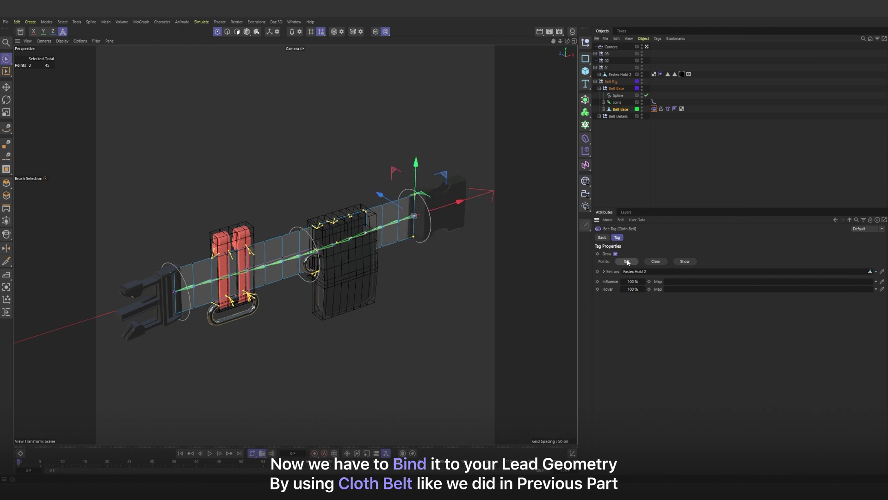
Add a second Cloth Belt tag to Belt Base, binding the three points at the opposite end to Fastex Hold 1, and test the playback
right_click(625, 114)
mouse_move(661, 209)
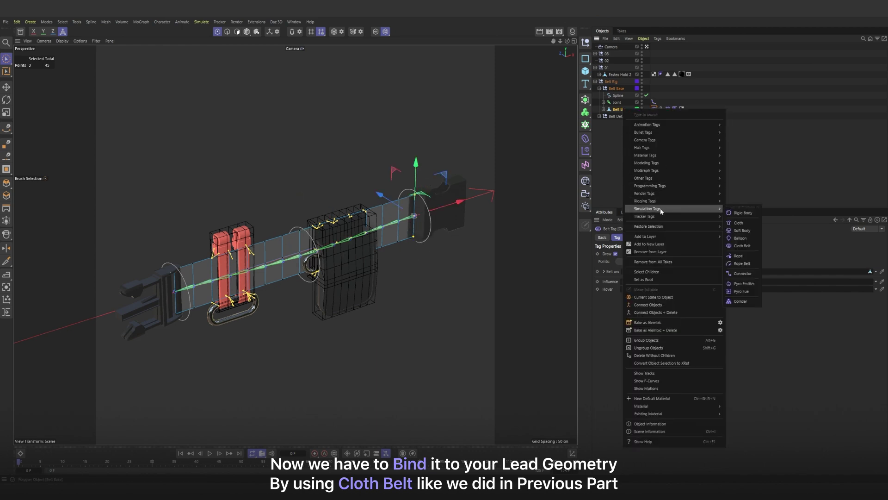
left_click(742, 245)
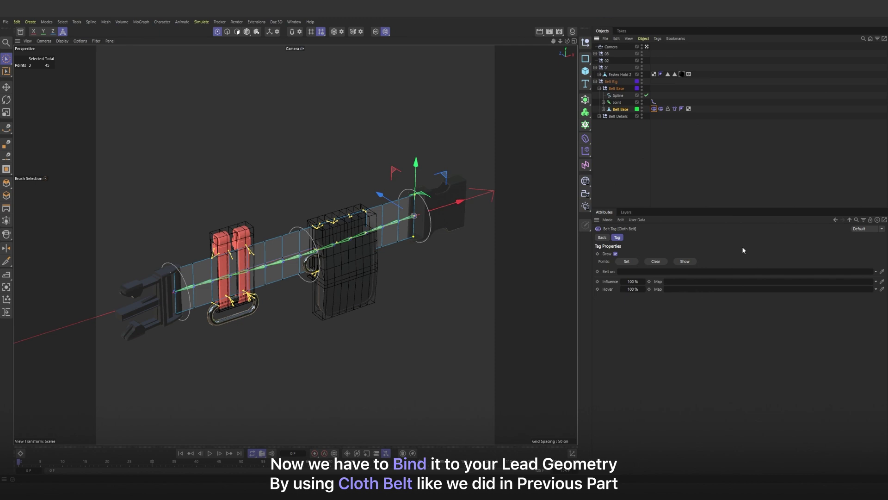
left_click(596, 54)
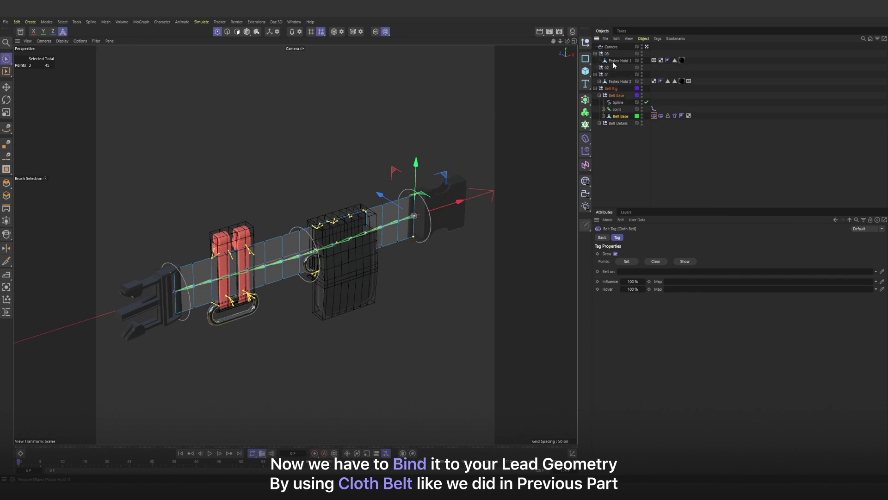
left_click_drag(635, 236, 633, 271)
left_click(177, 318)
left_click_drag(177, 317, 175, 278)
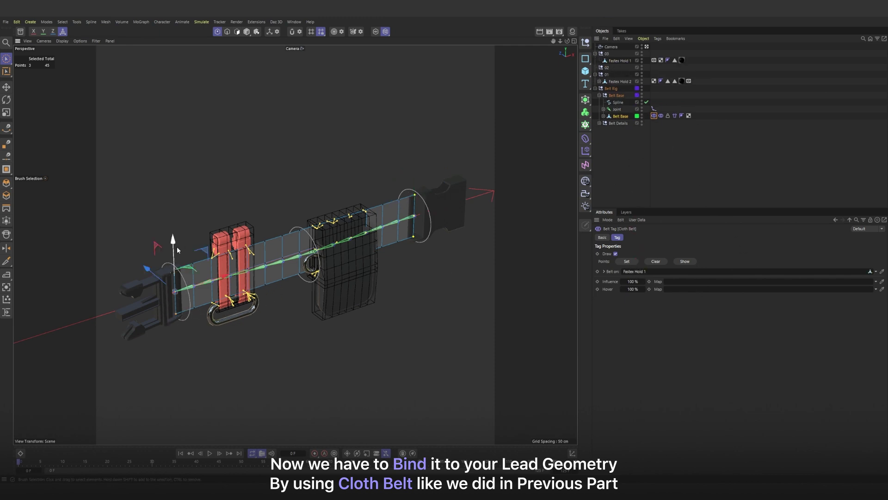
left_click(627, 261)
key("Return")
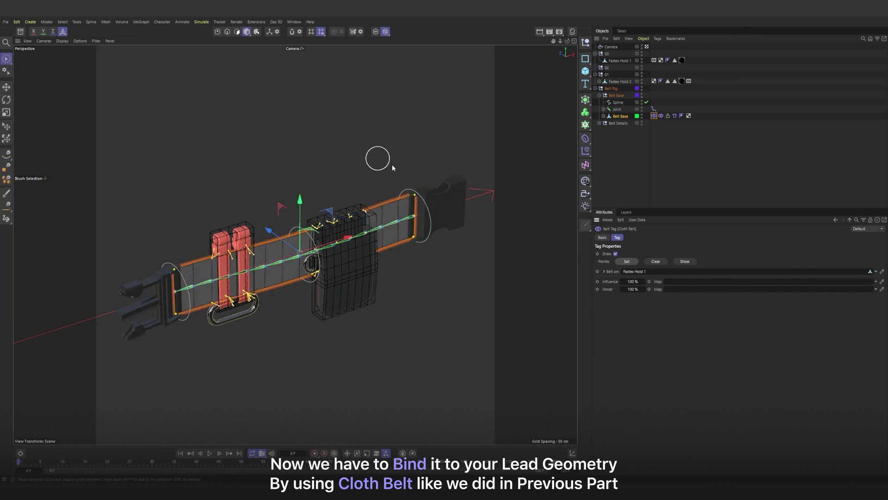
left_click(209, 452)
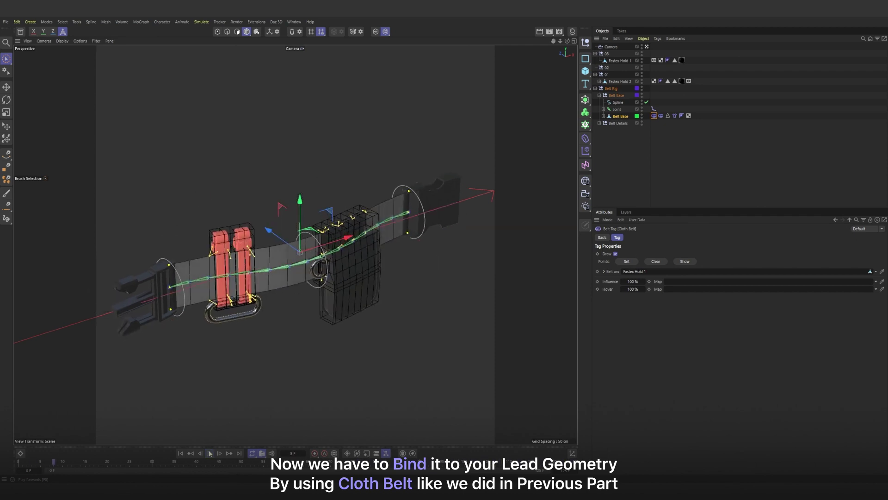
left_click(181, 453)
Set the project simulation's collision Passes to 10 and Damping to 10%, and play the simulation
left_click(607, 220)
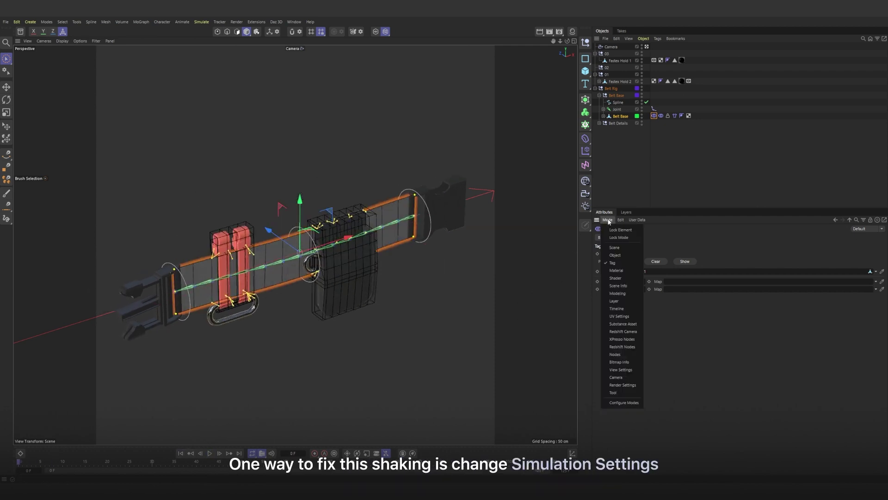
left_click(615, 248)
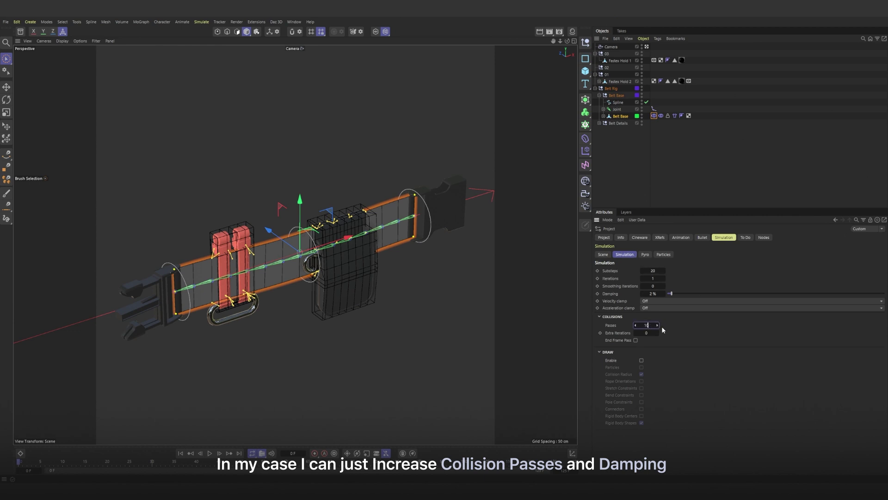
left_click(665, 290)
type("10")
key("Return")
left_click(210, 453)
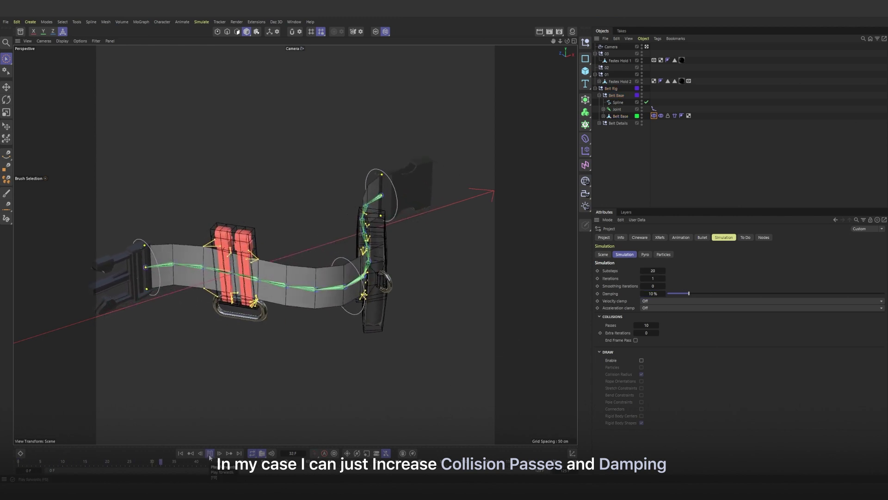